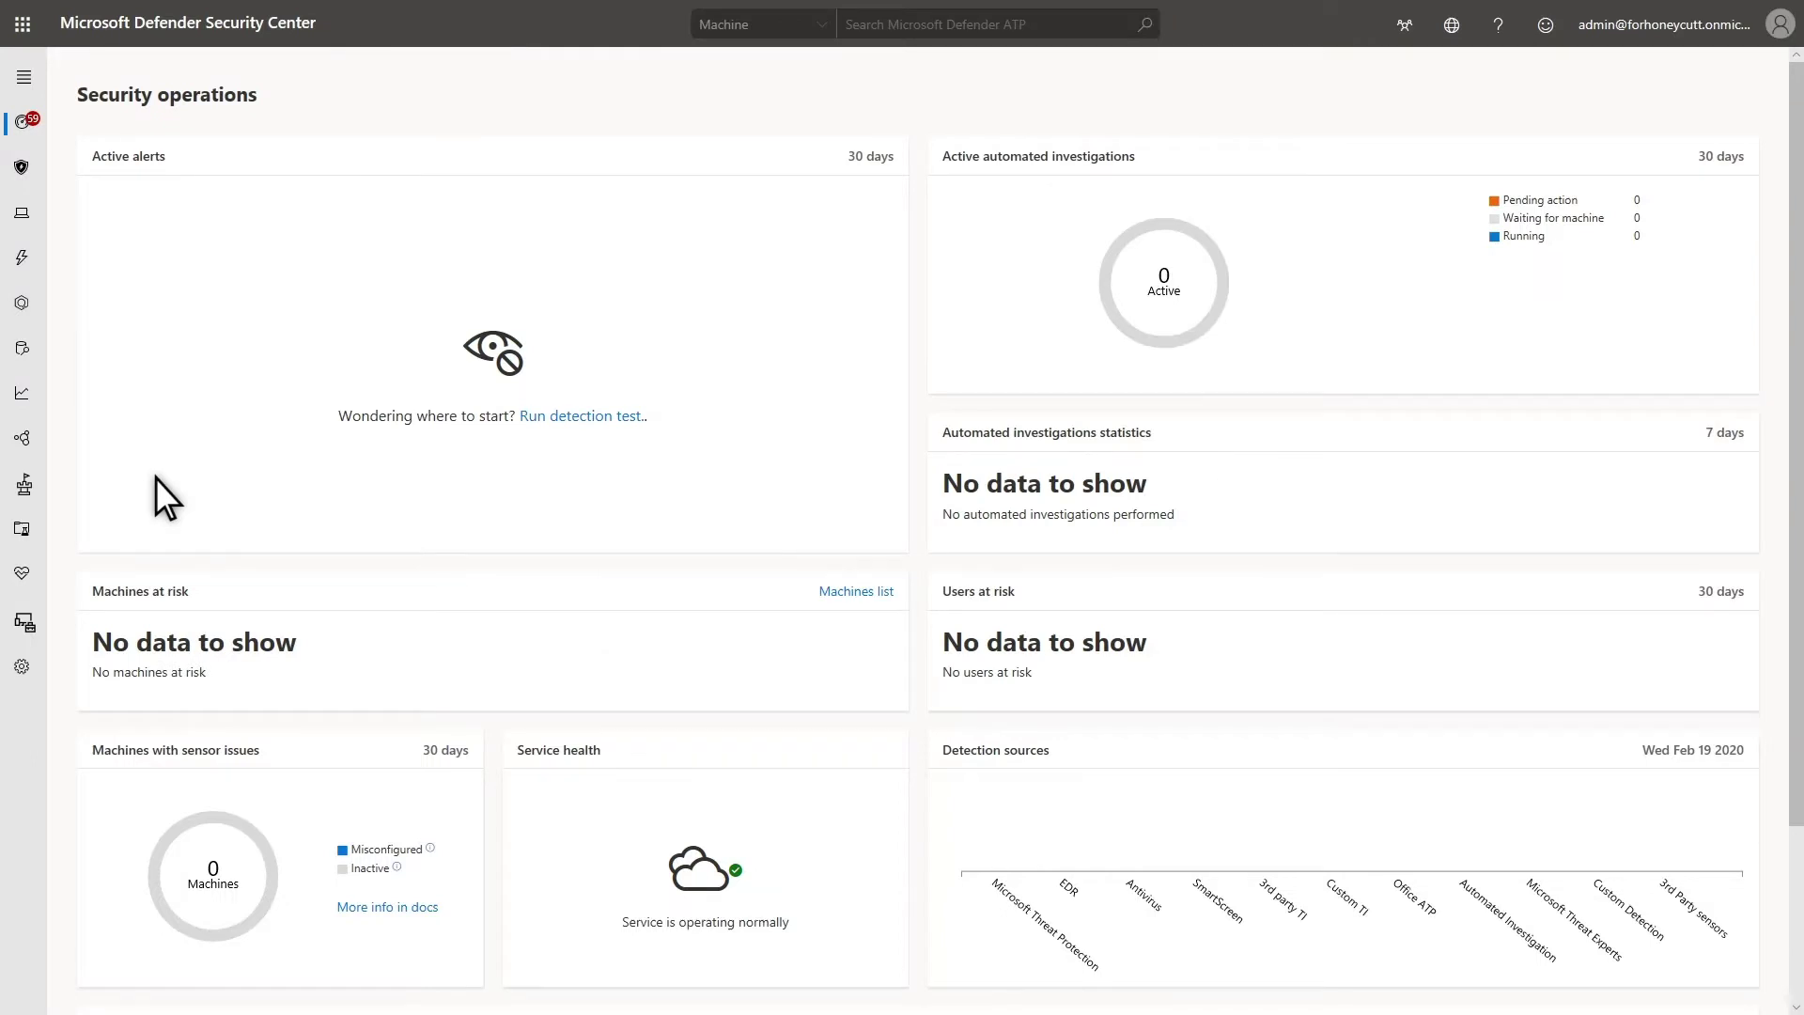
Open the Evaluation lab page and launch the Setup lab configuration wizard
left_click(21, 532)
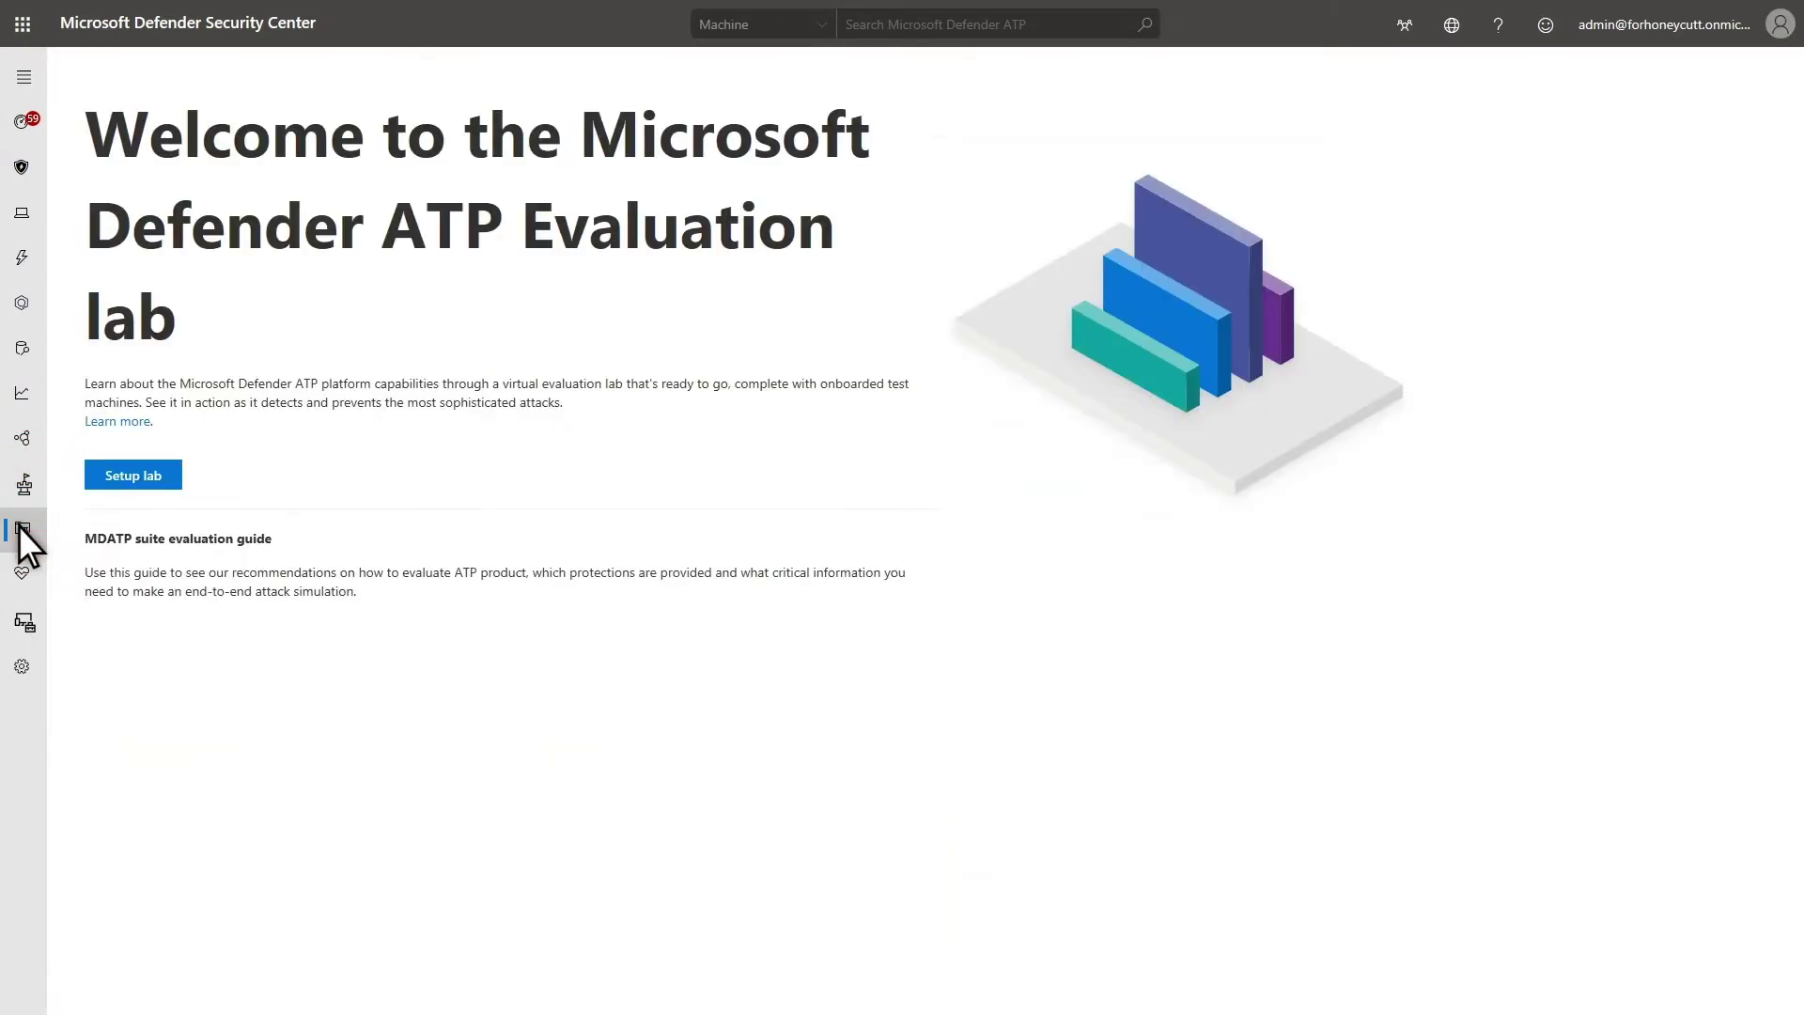
left_click(131, 475)
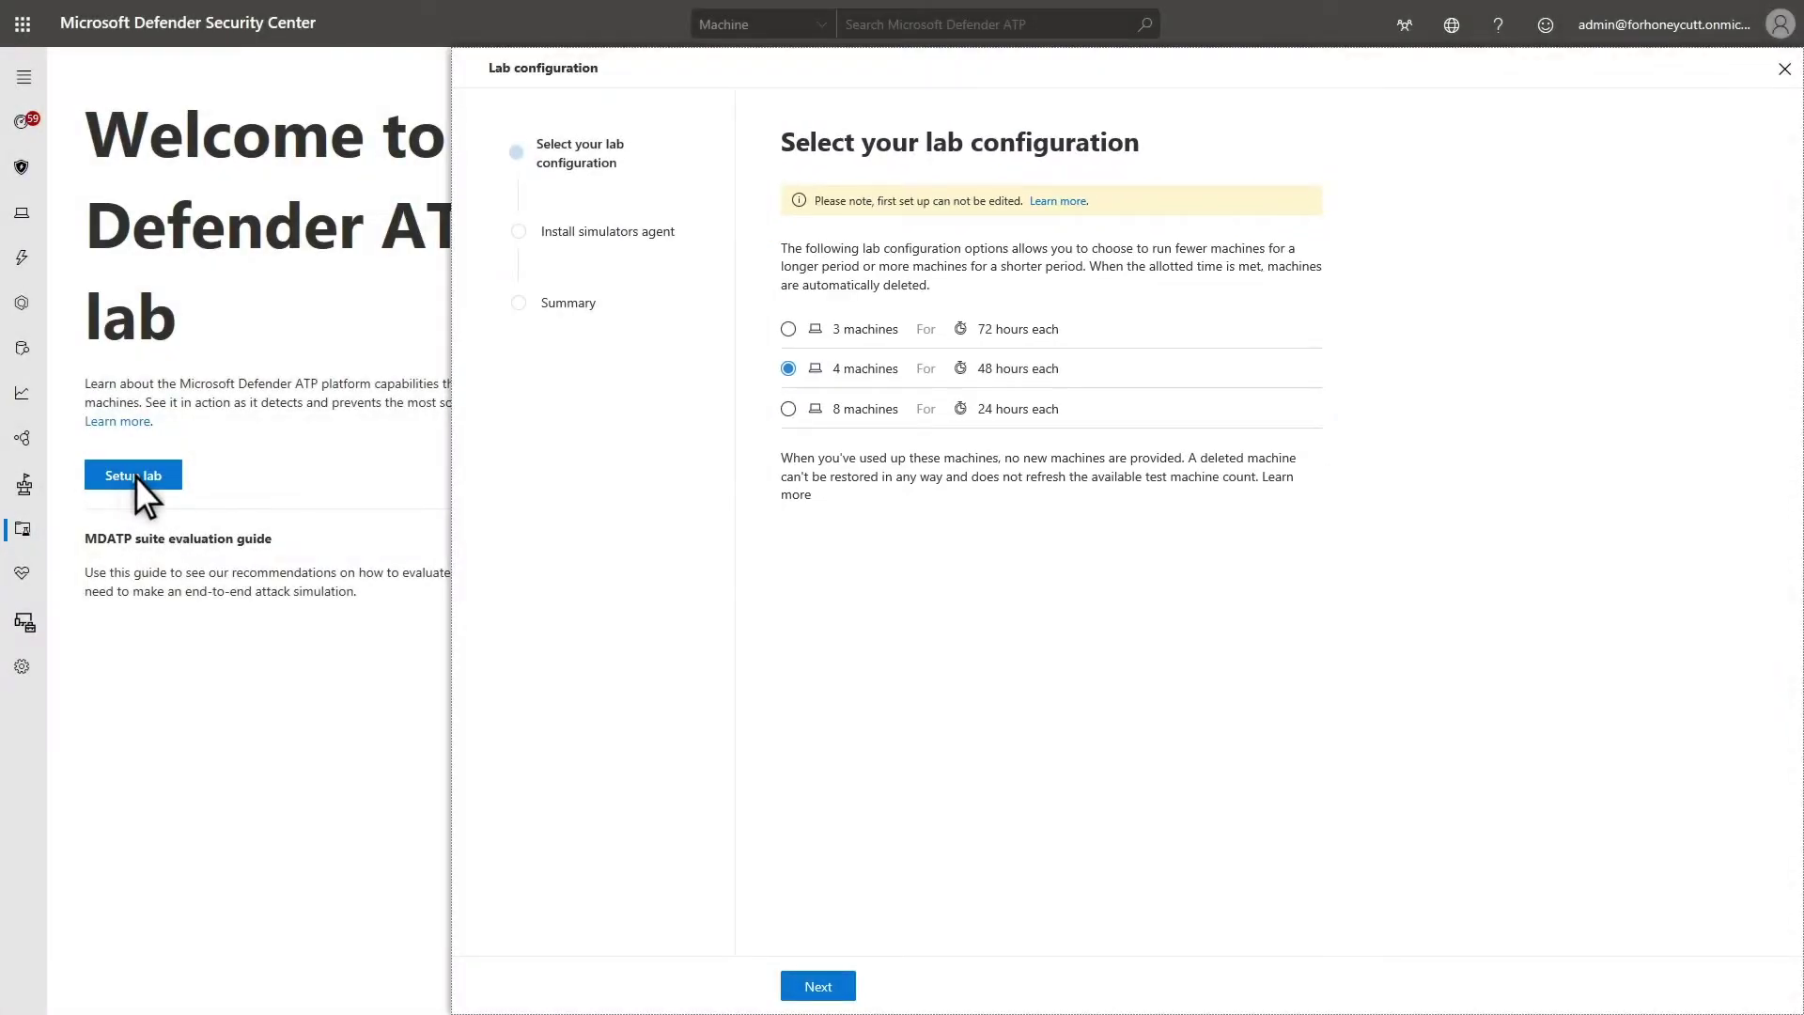
Confirm 4 machines for 48 hours plus AttackIQ and SafeBreach simulators, and complete the lab setup
left_click(794, 986)
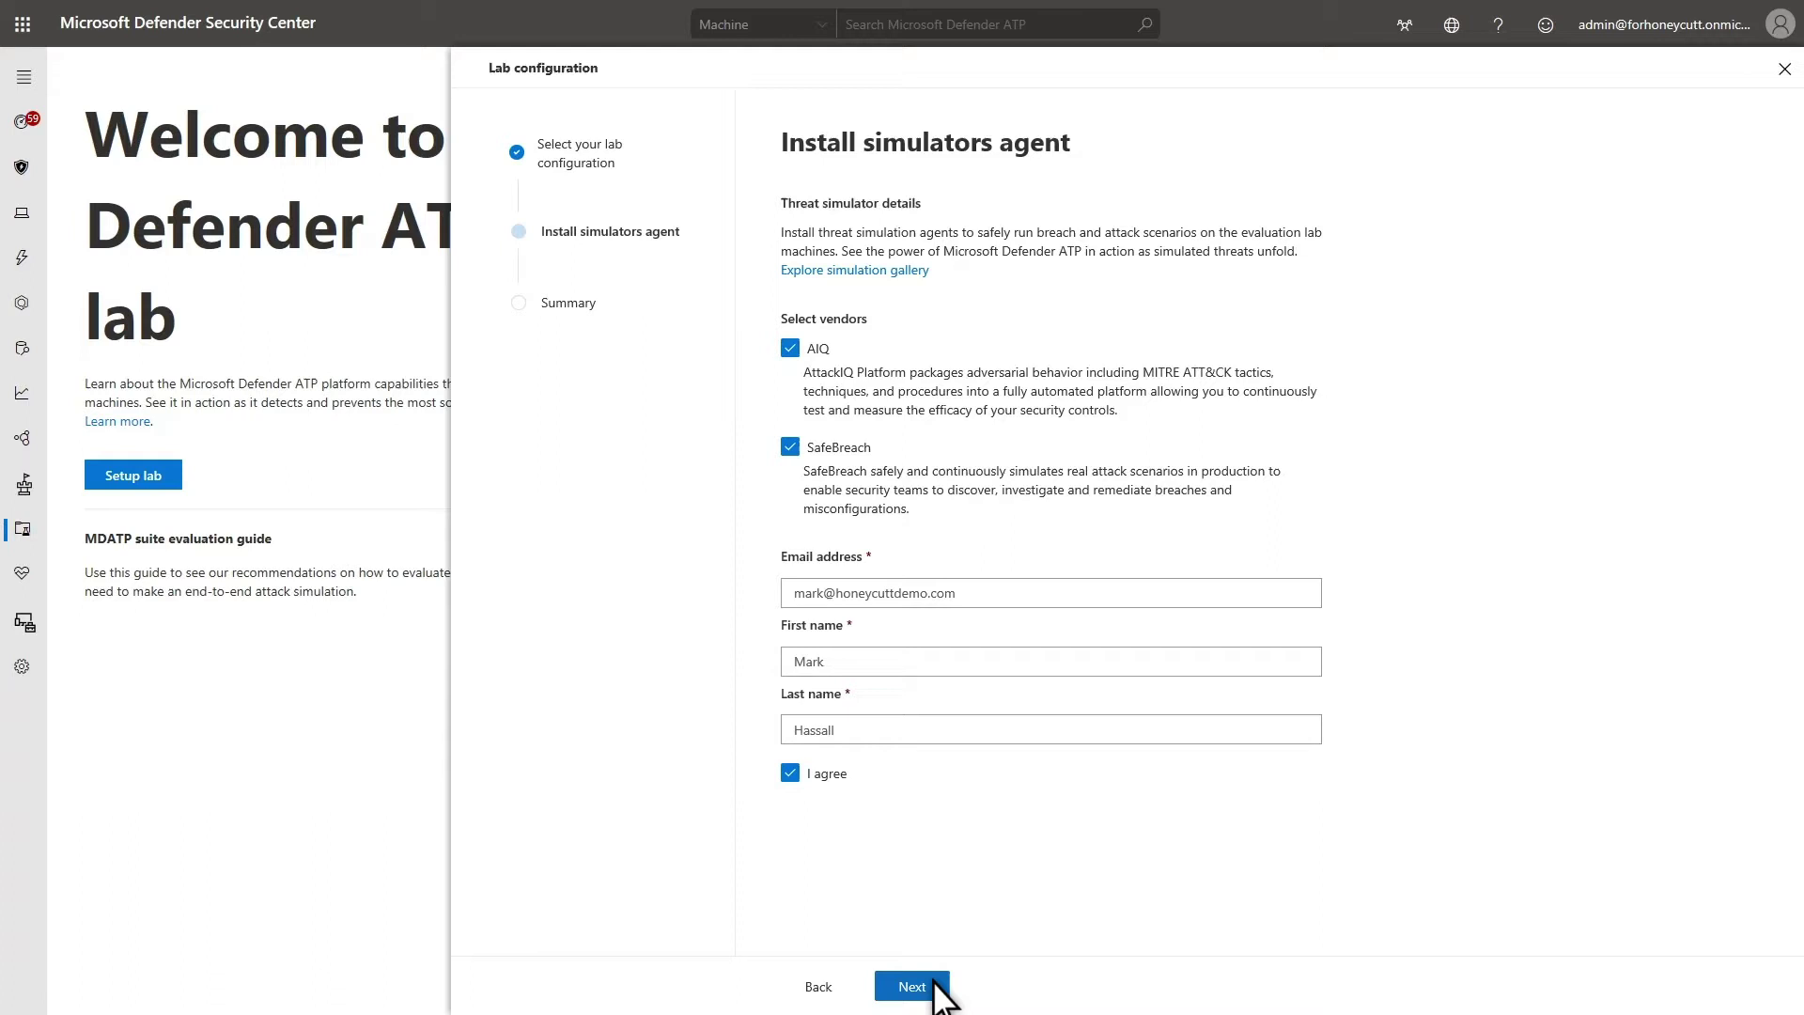
left_click(935, 981)
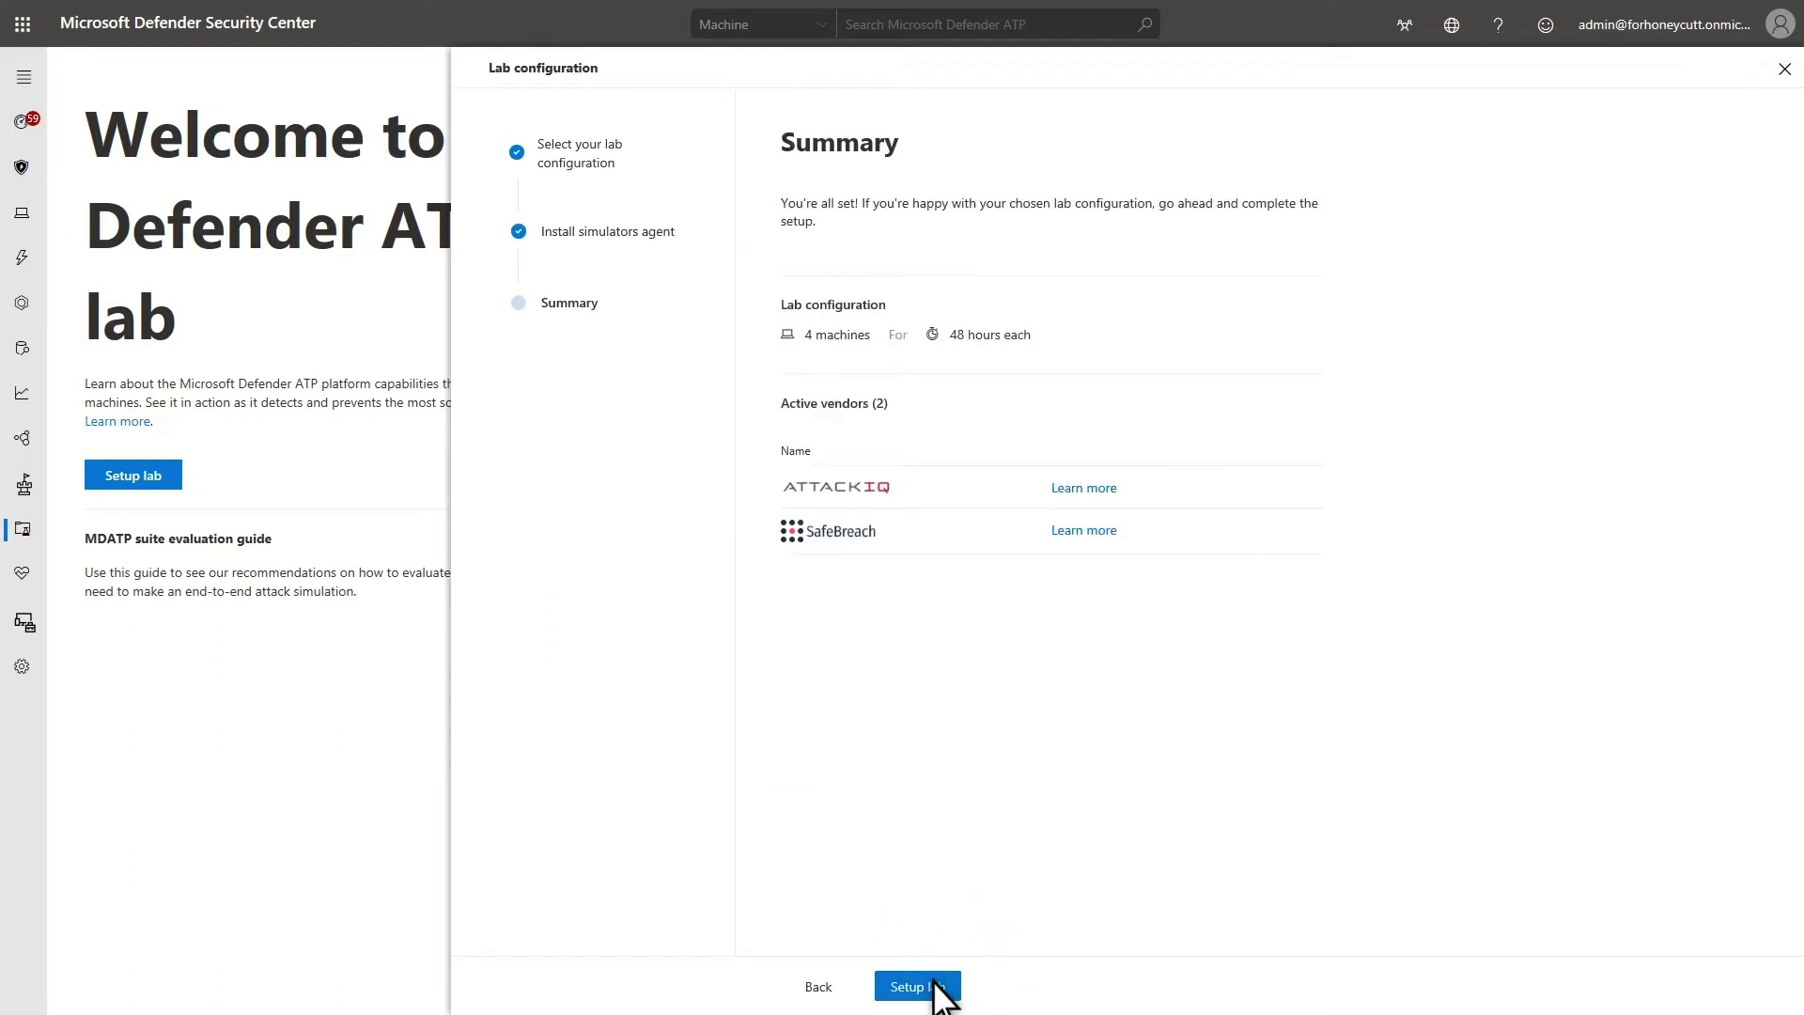
left_click(938, 987)
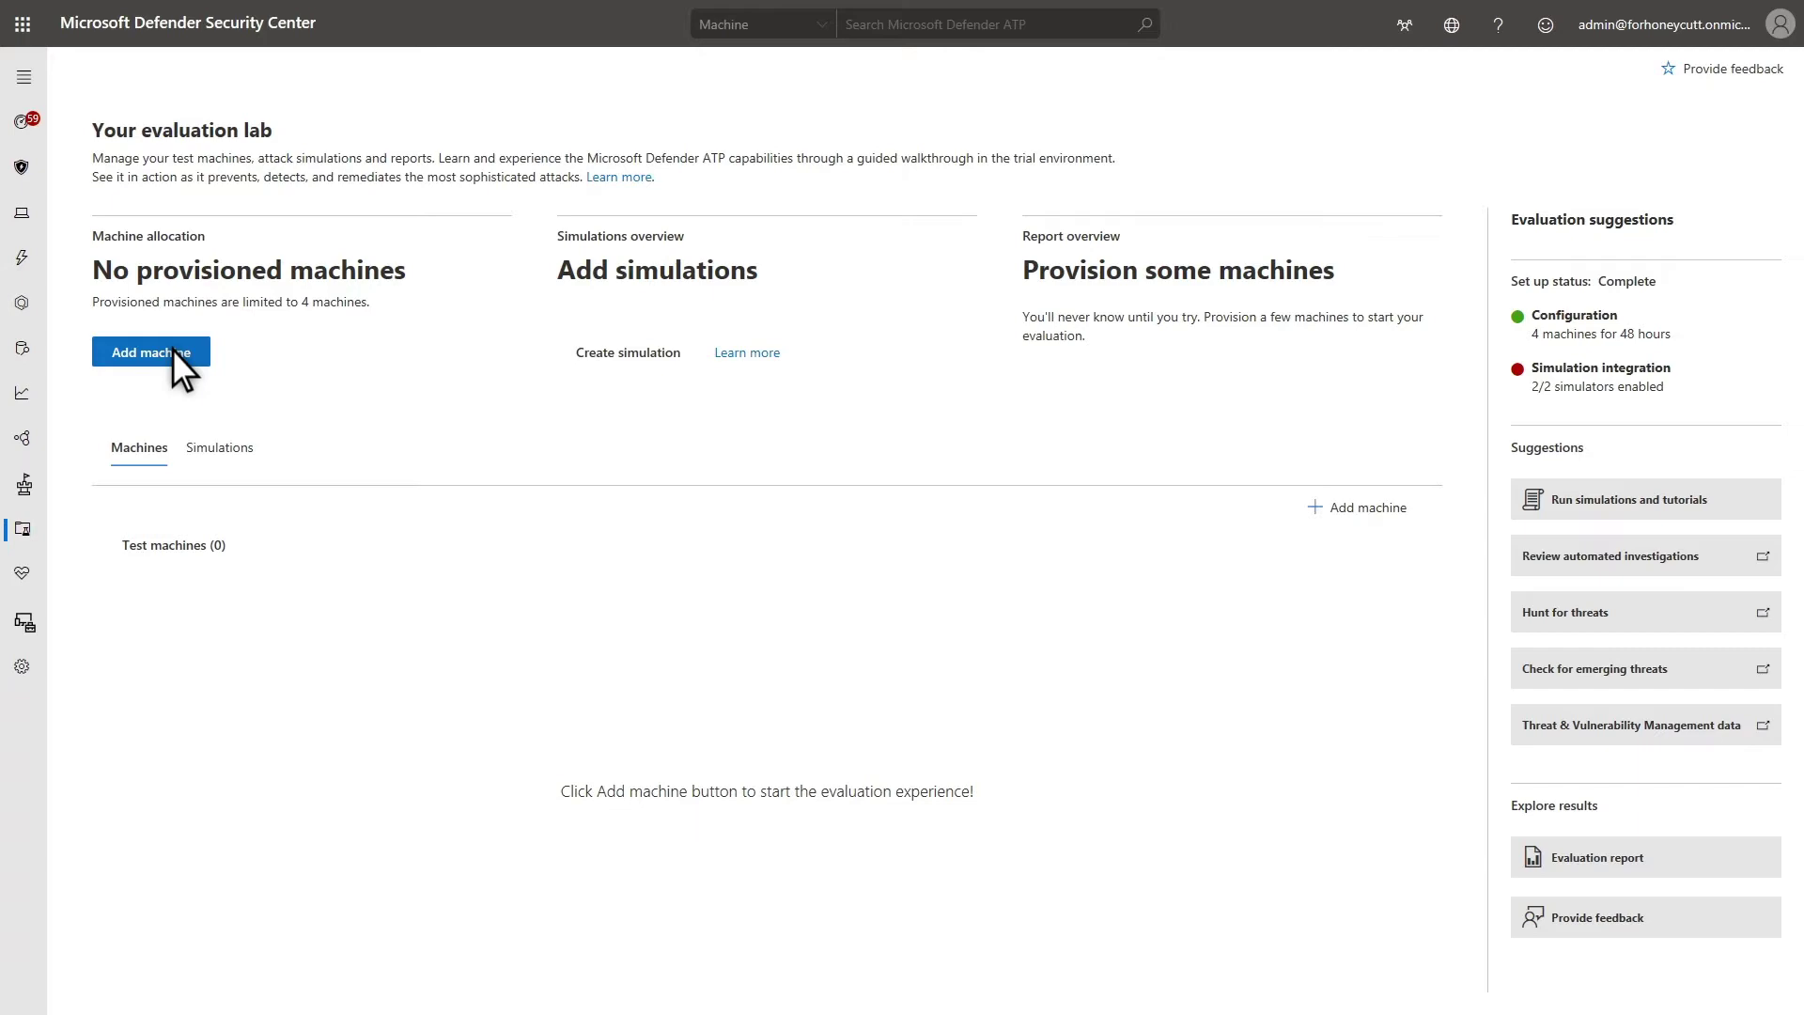
Add a Windows 10 test machine and copy its connection password
left_click(172, 350)
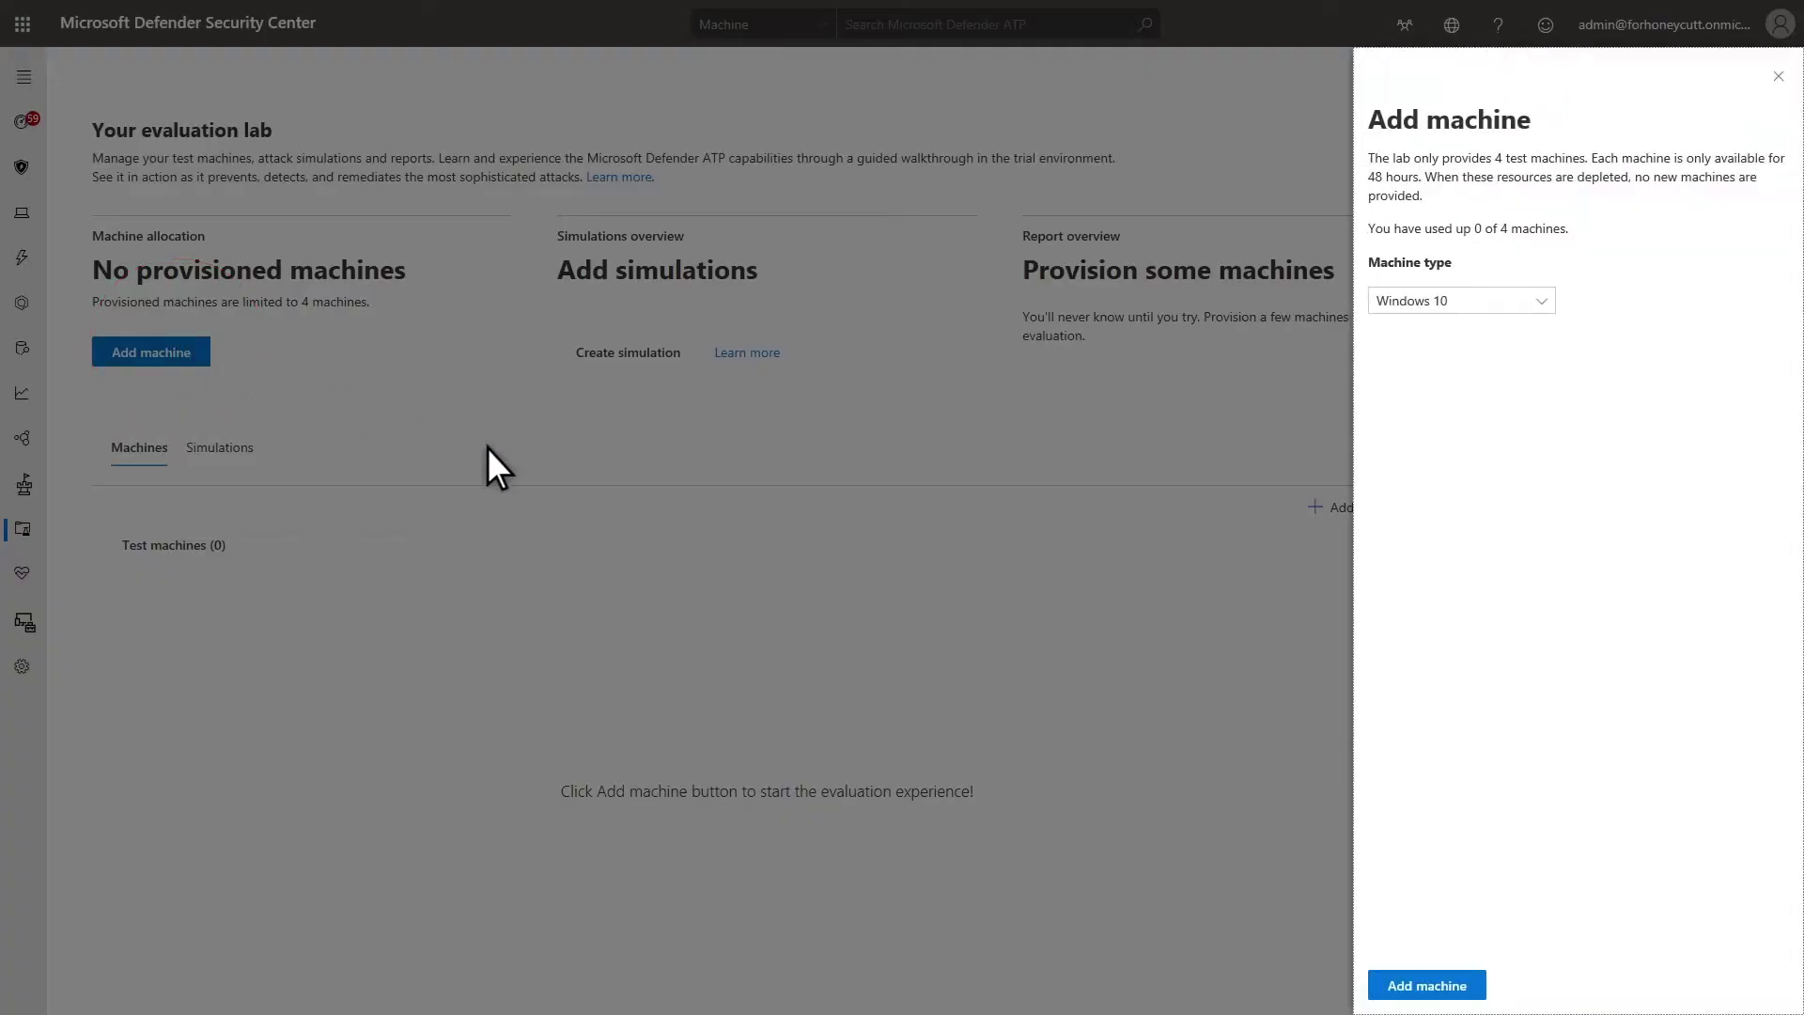
left_click(1382, 986)
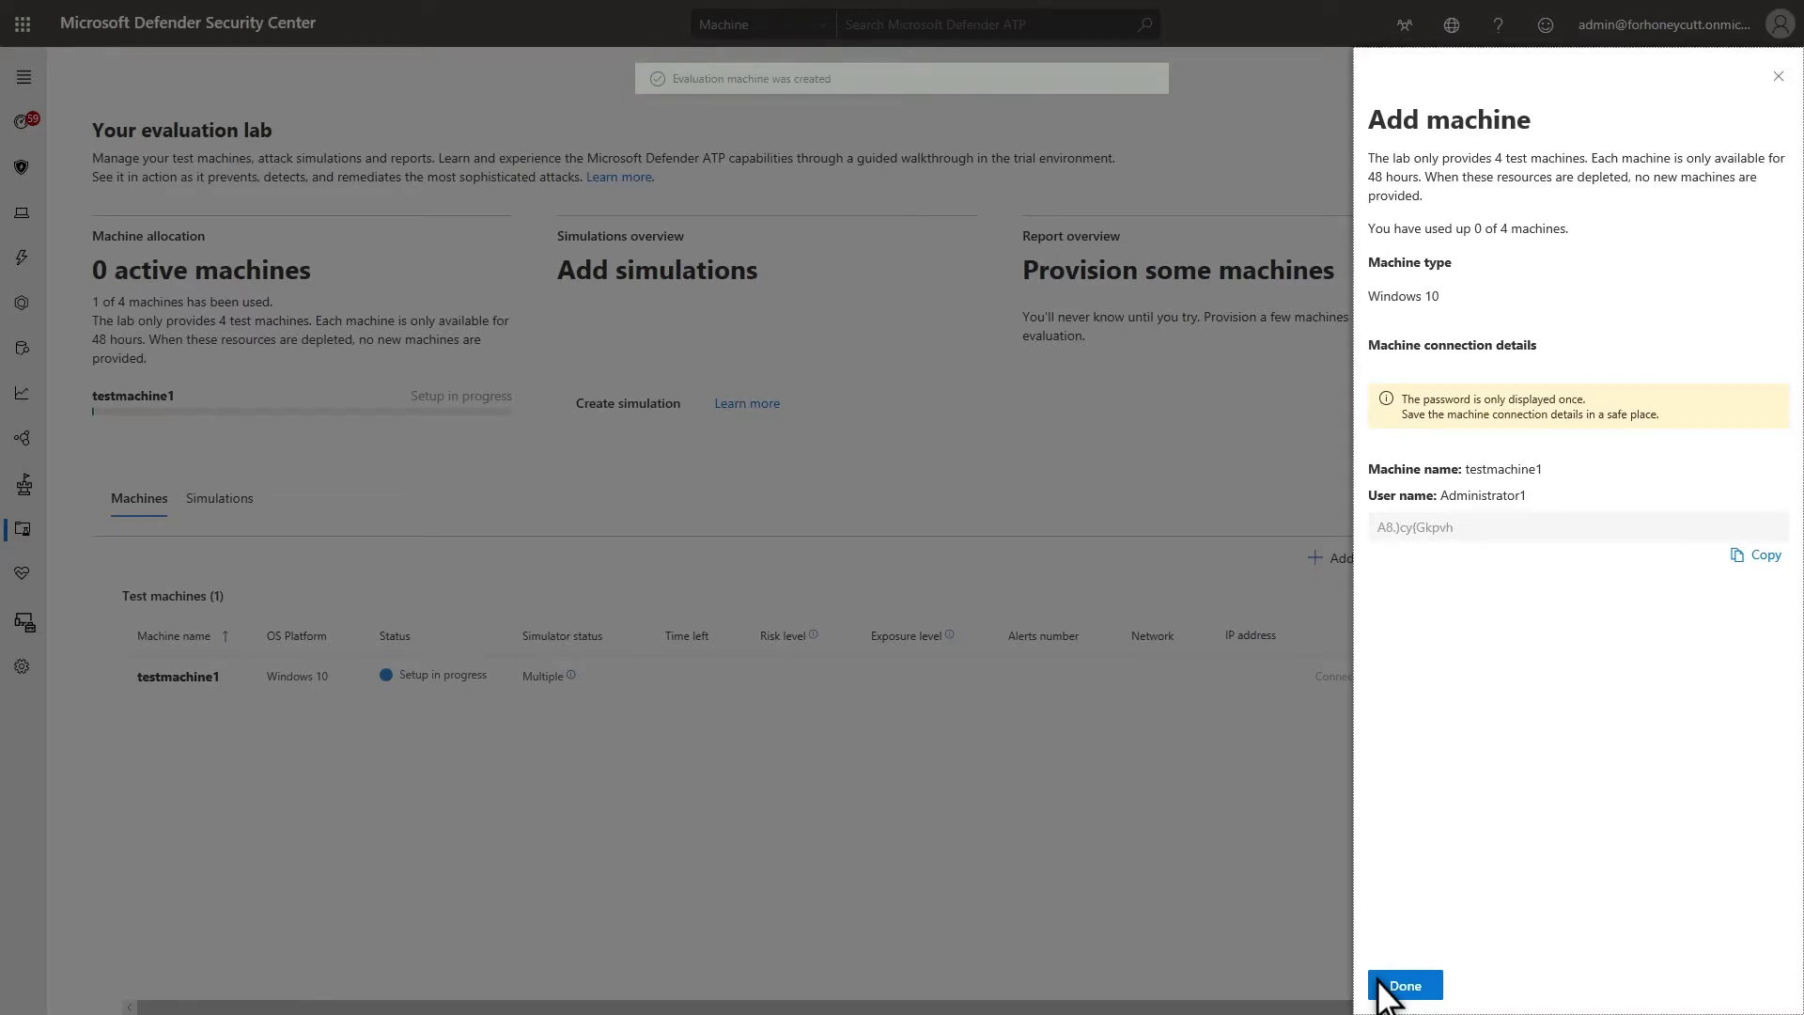
left_click(1736, 554)
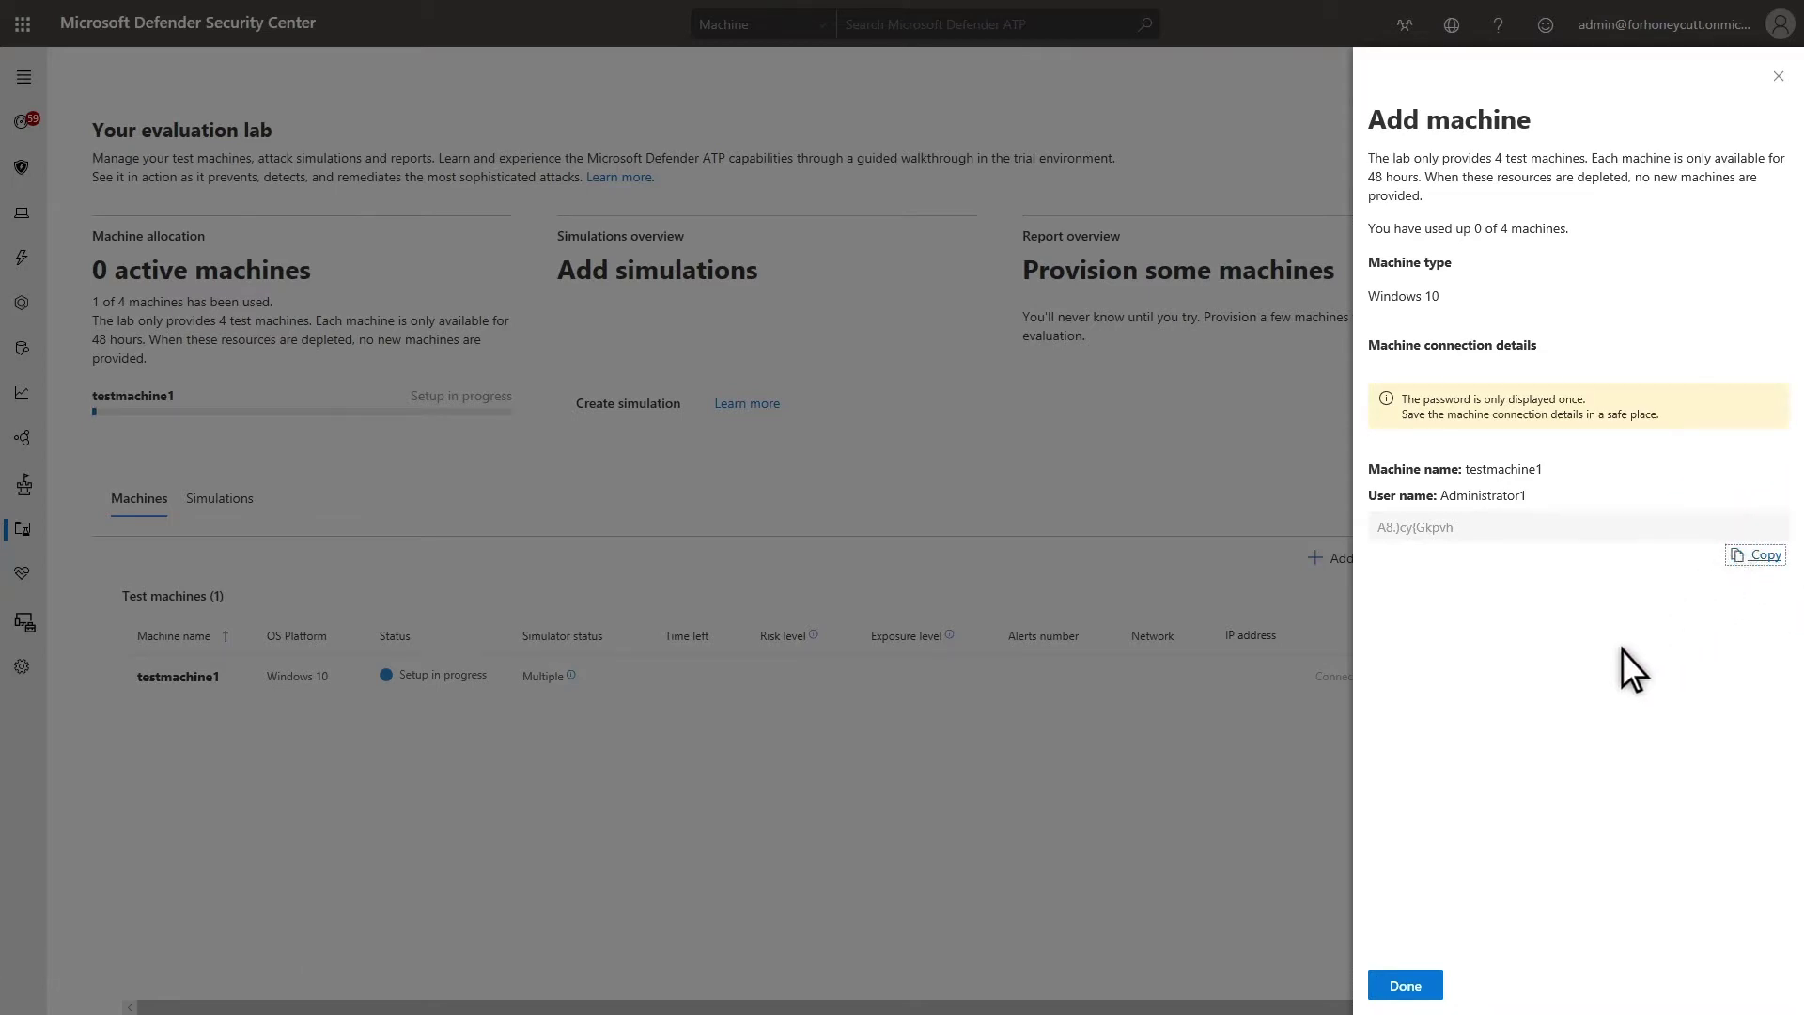
left_click(1409, 979)
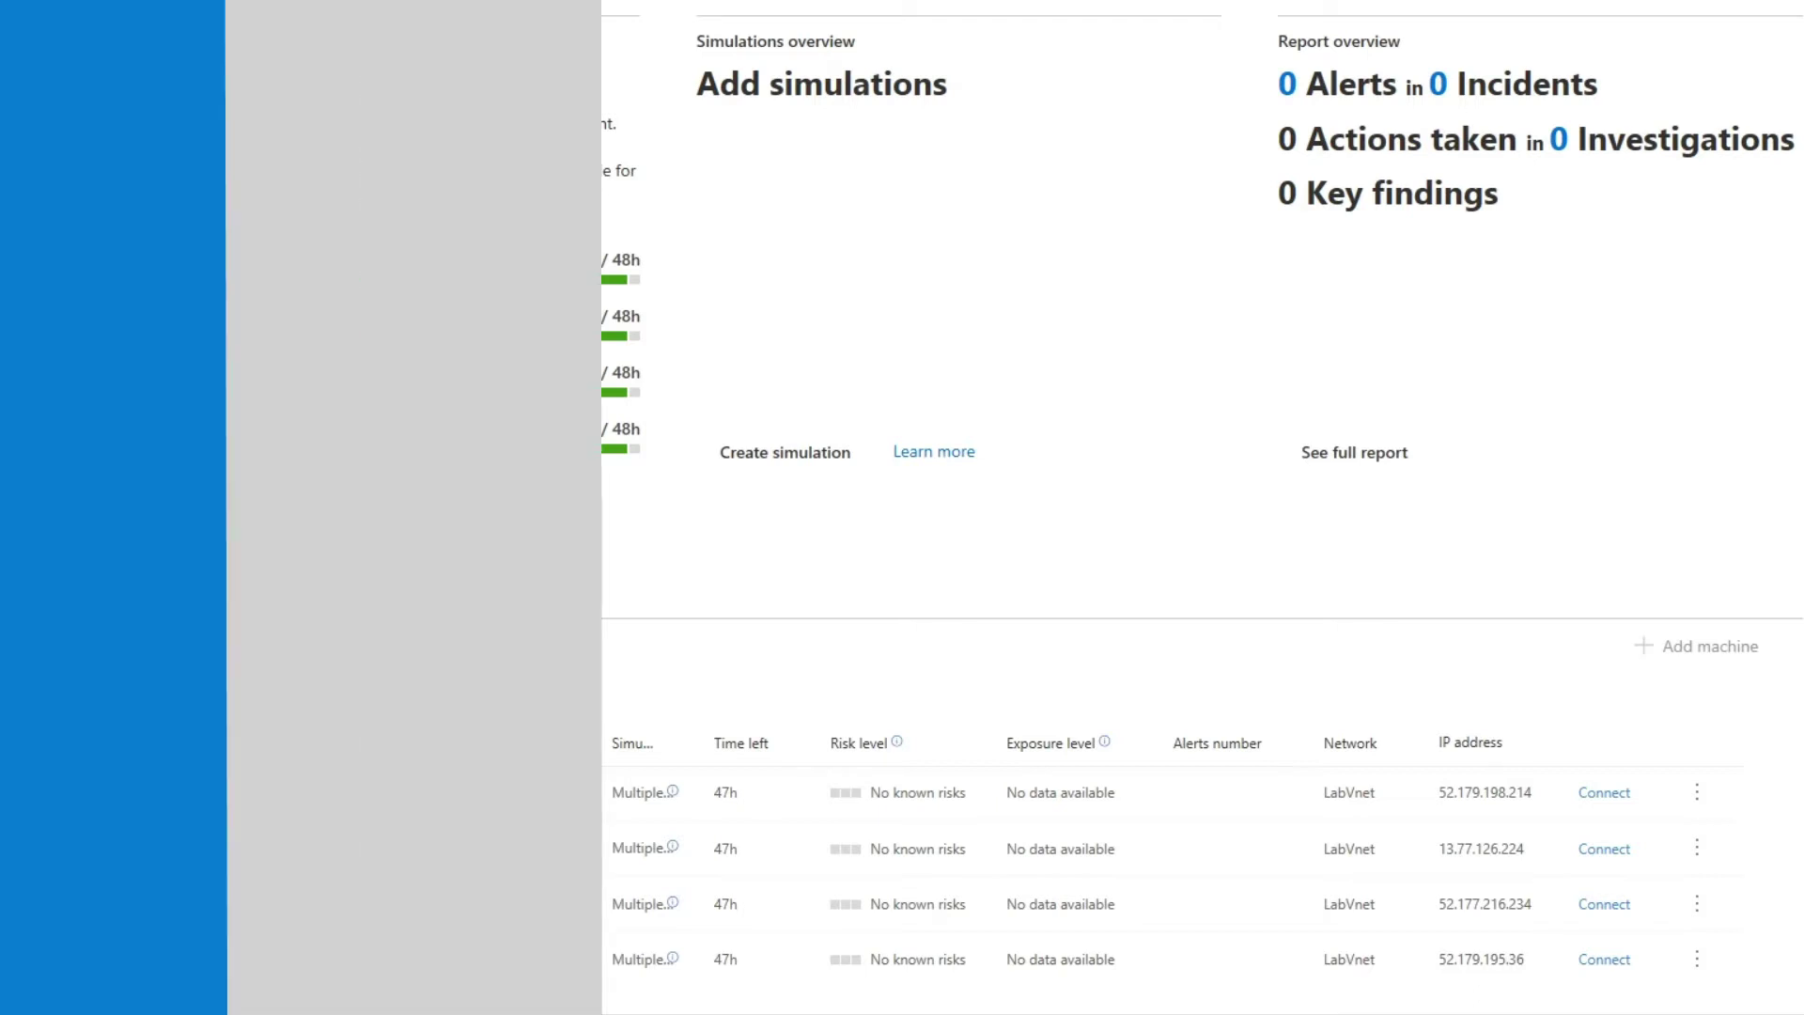
mouse_move(272, 525)
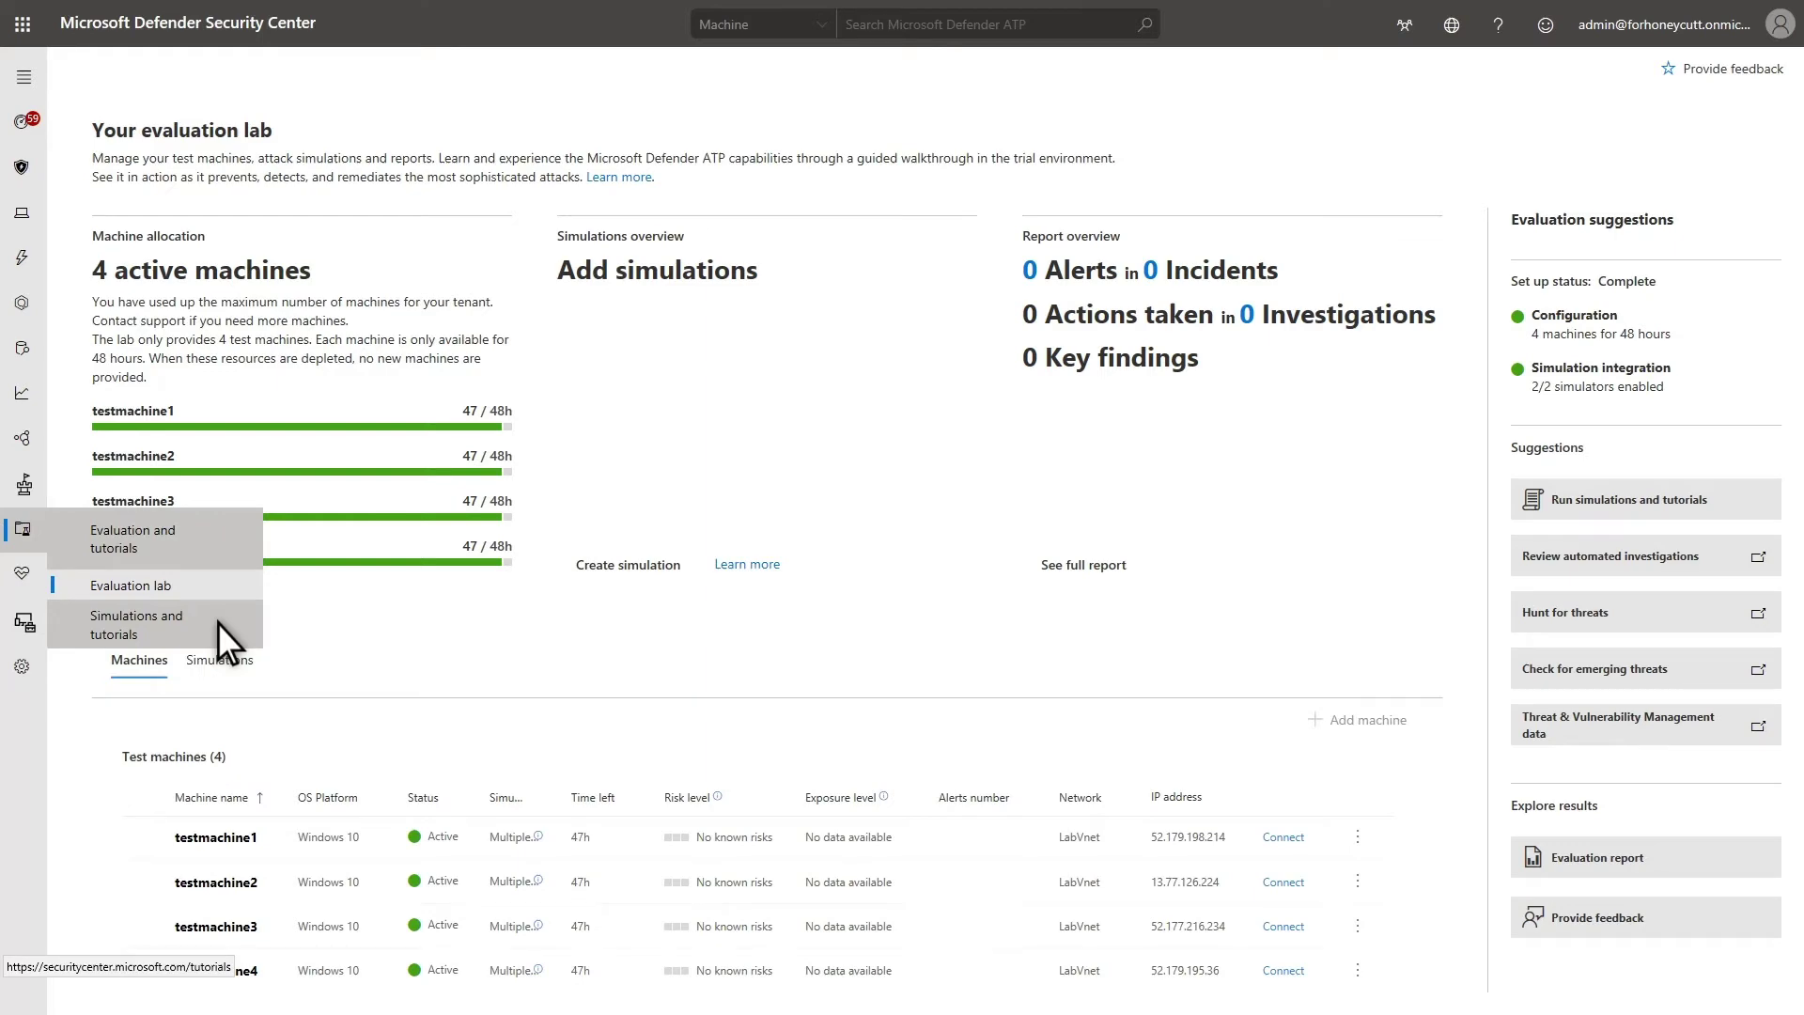
In the Simulations catalog, view details for Persistence methods and Credential Theft simulations
left_click(218, 623)
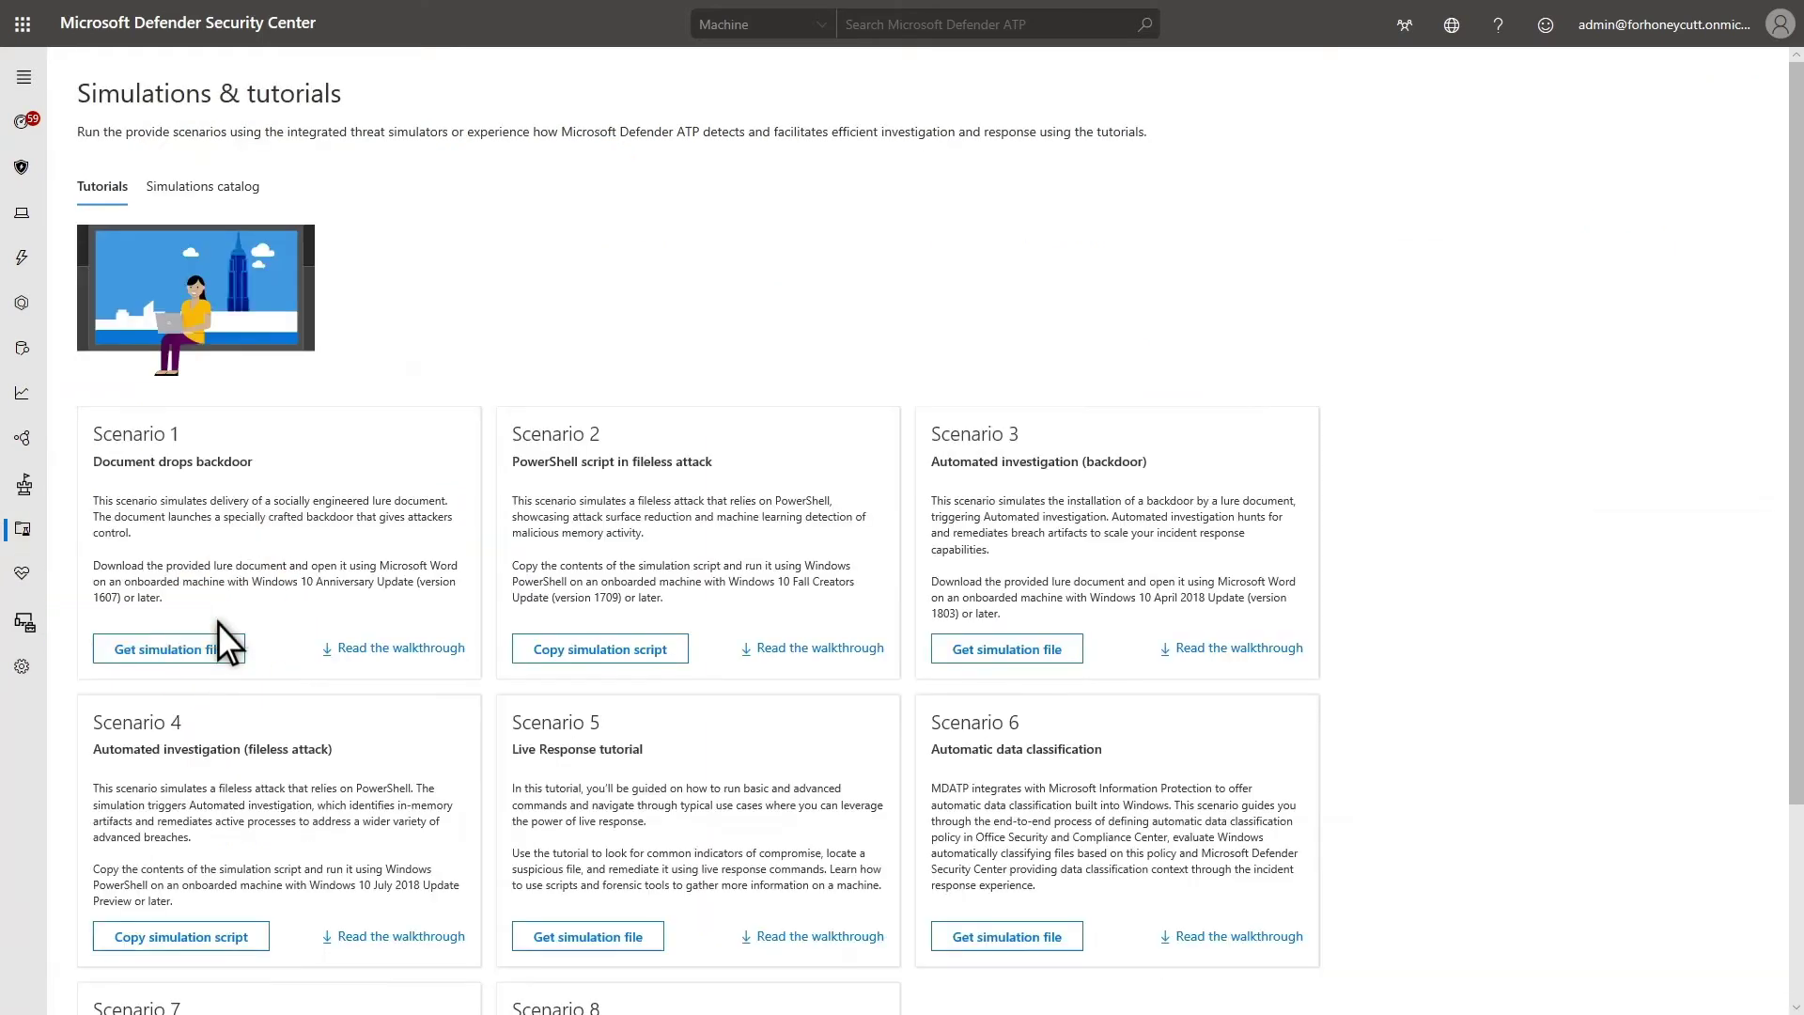
left_click(205, 185)
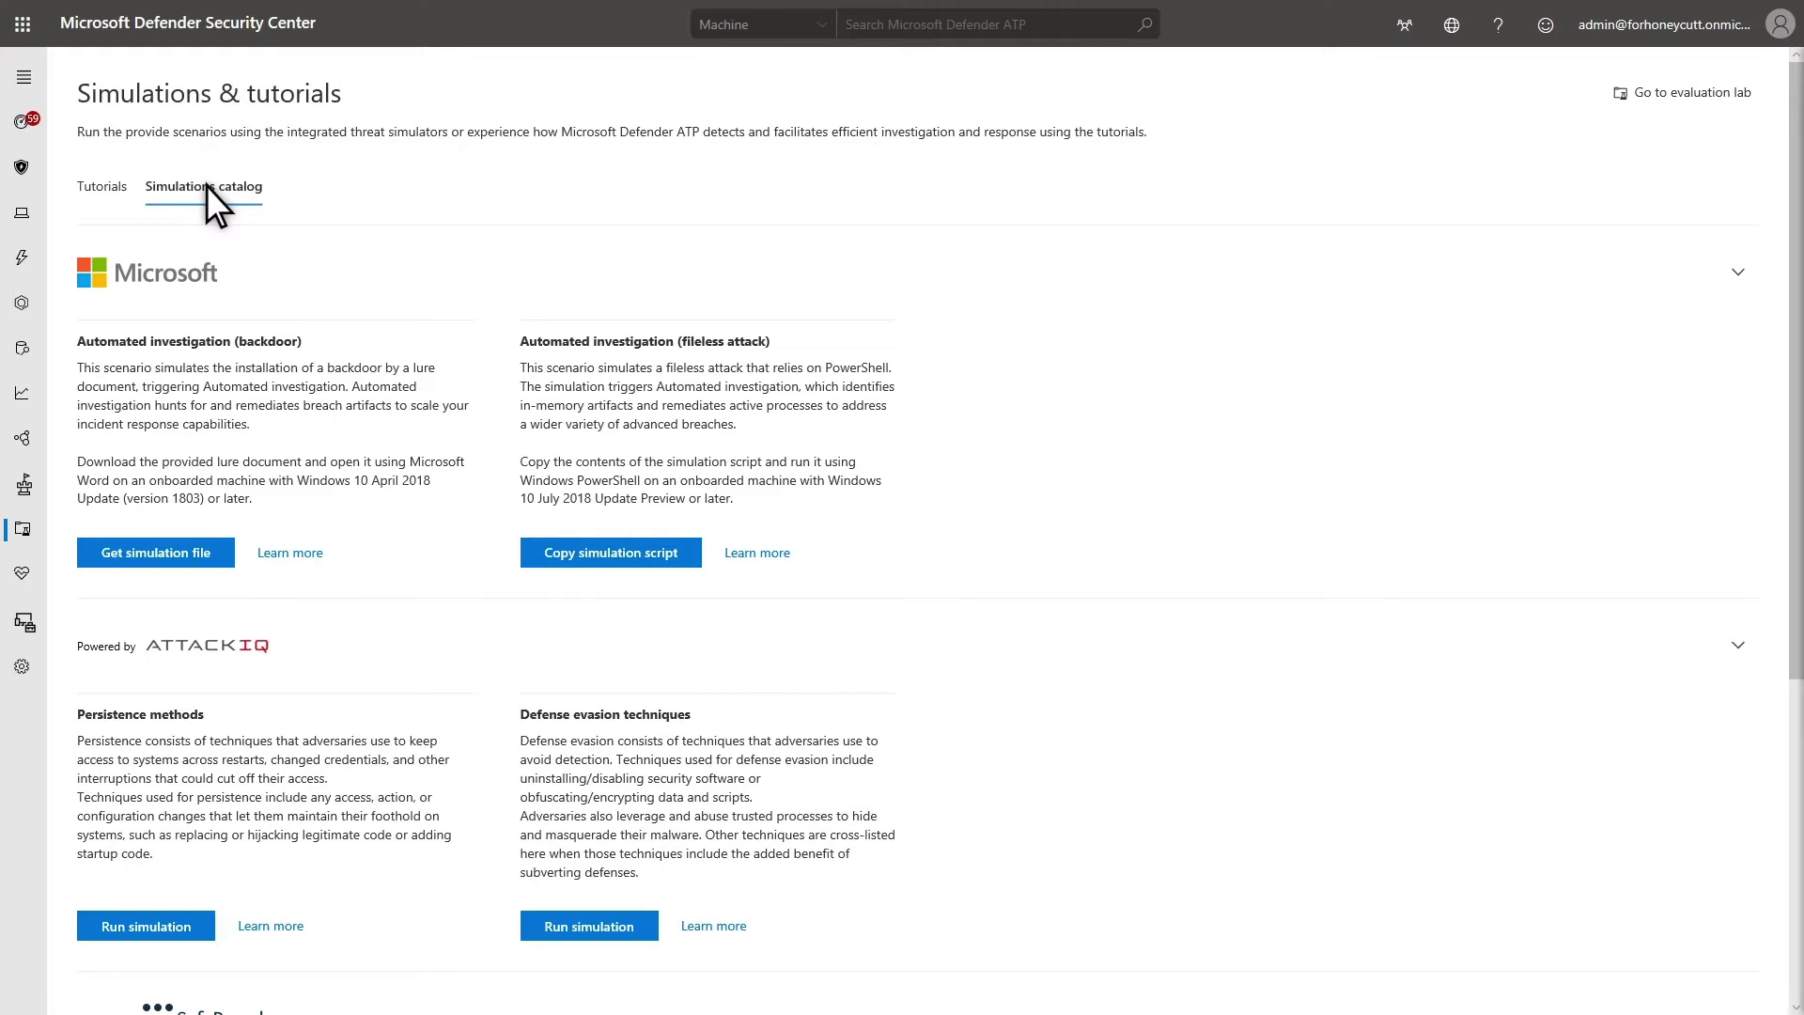
left_click(282, 927)
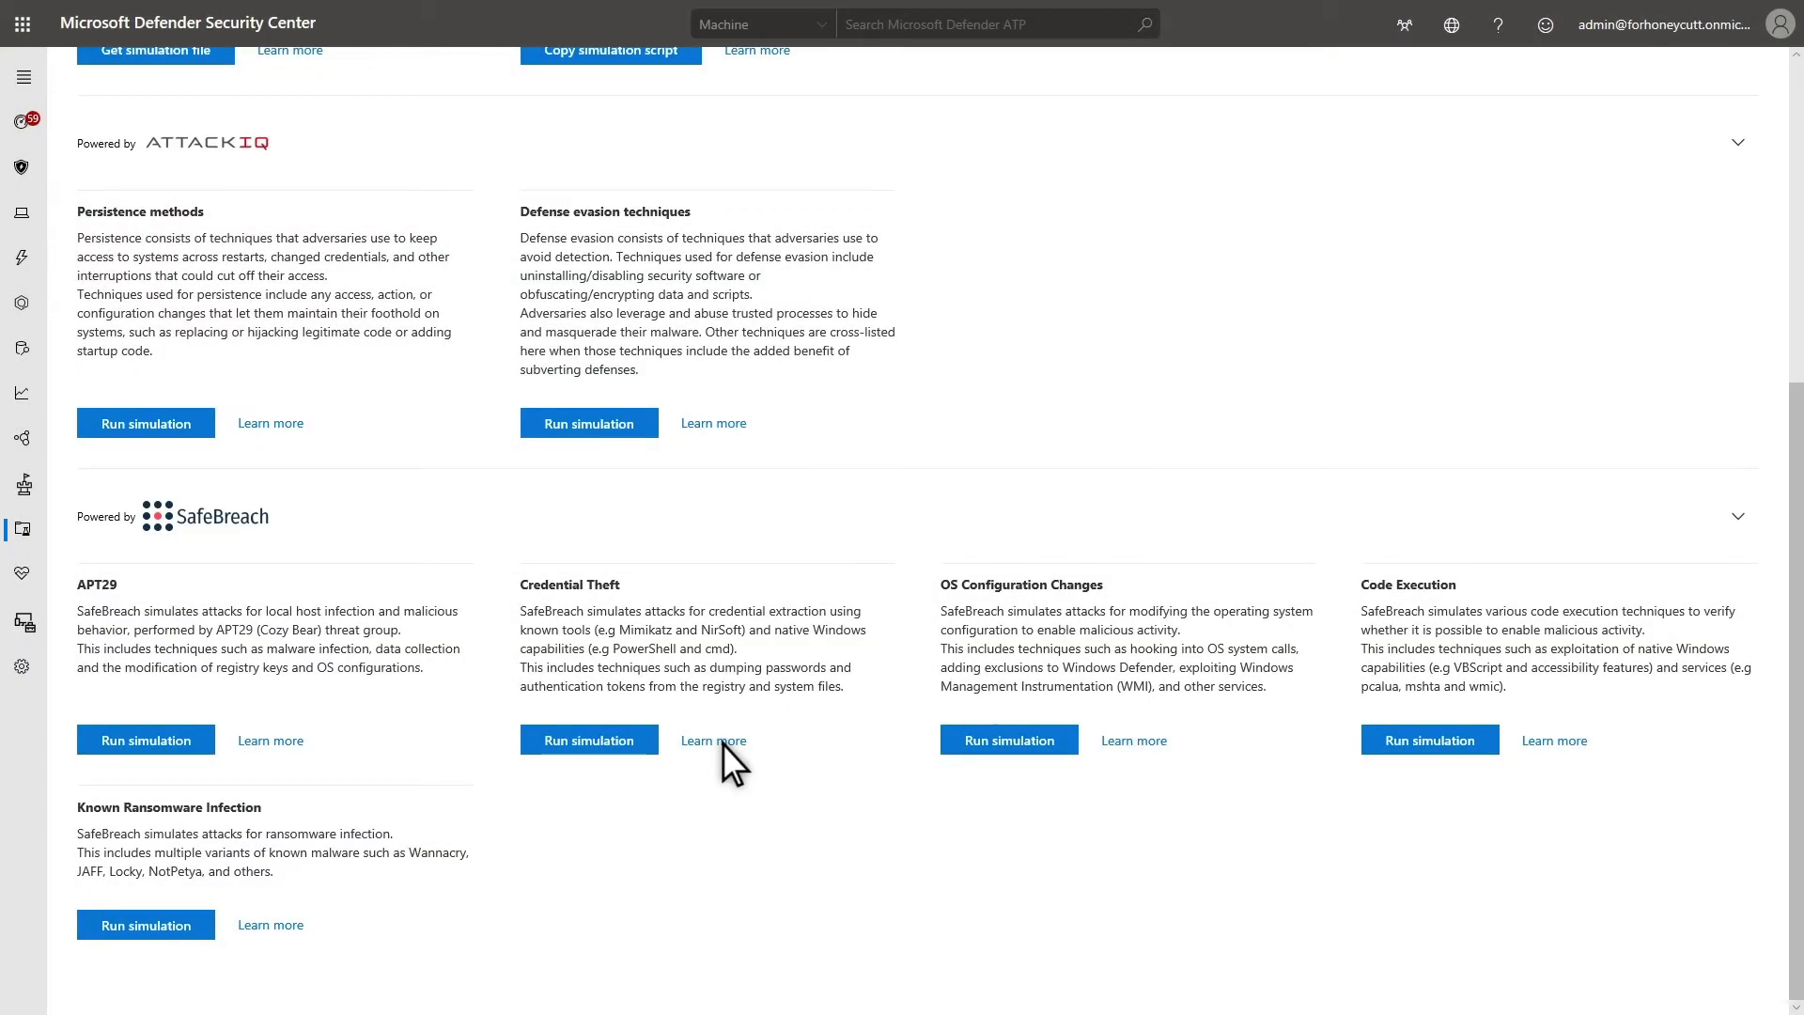
left_click(723, 742)
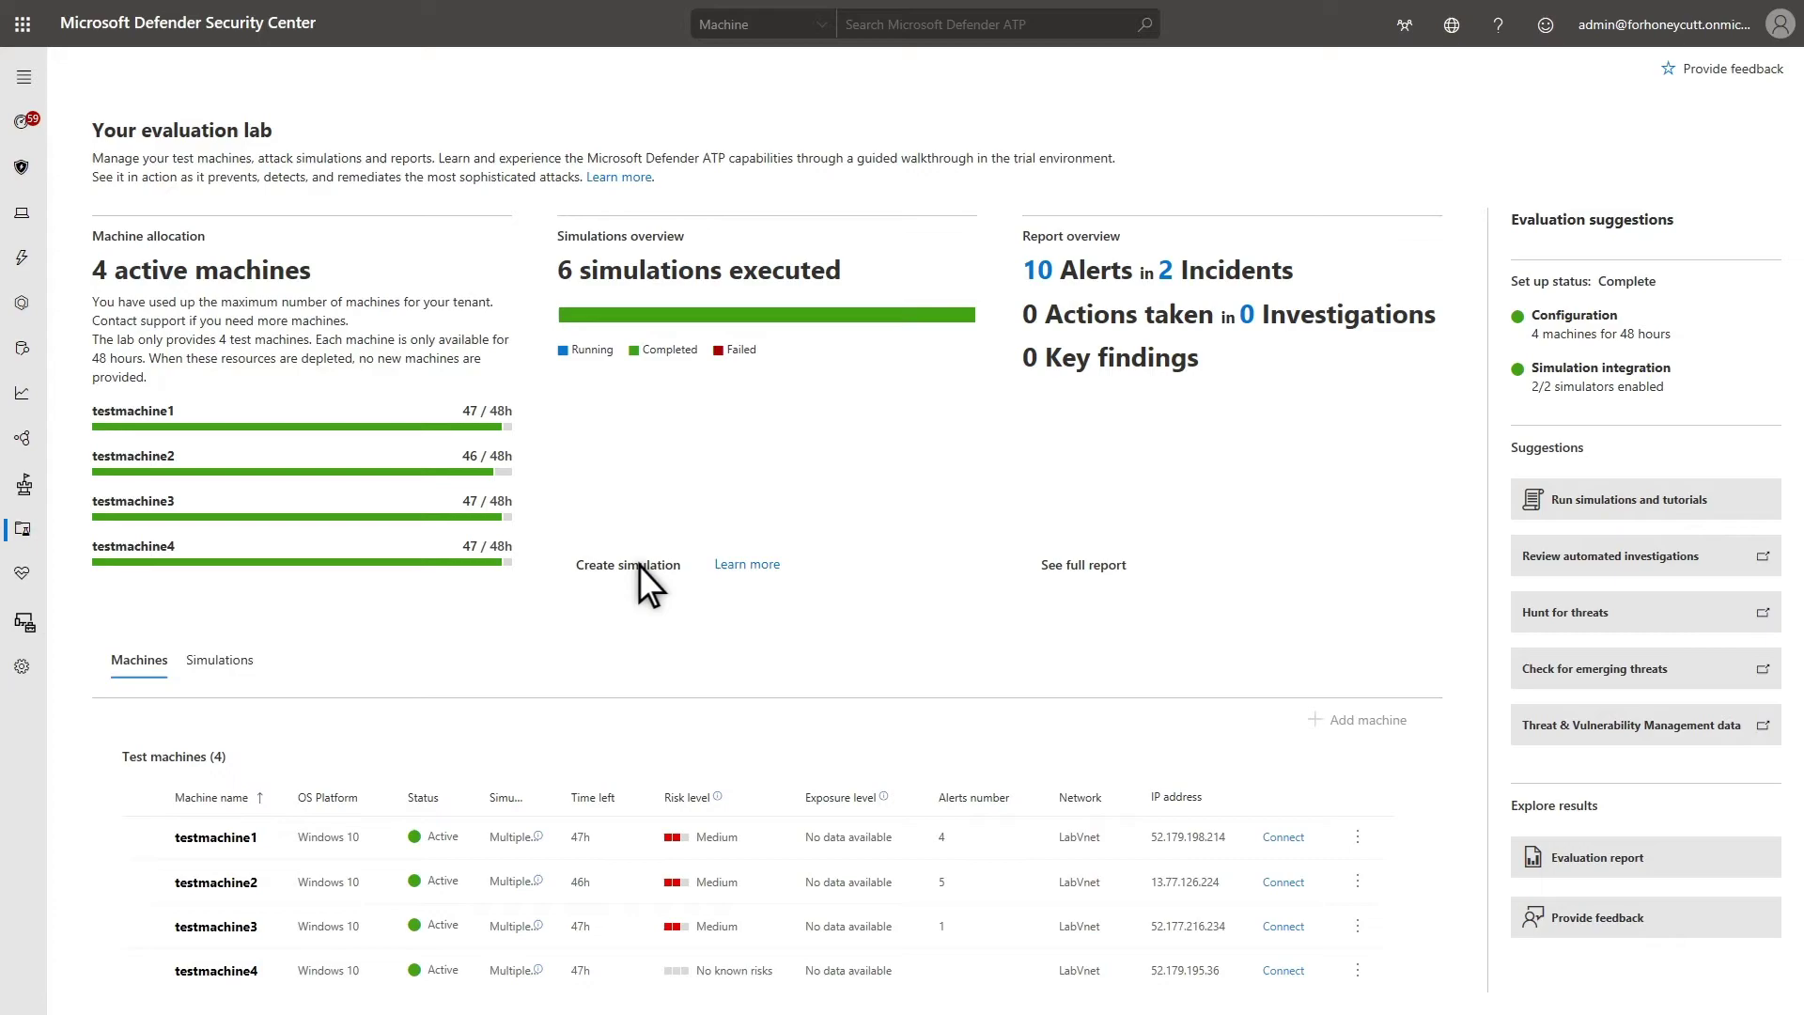
Create a SafeBreach Known Ransomware Infection simulation targeting testmachine4
left_click(639, 565)
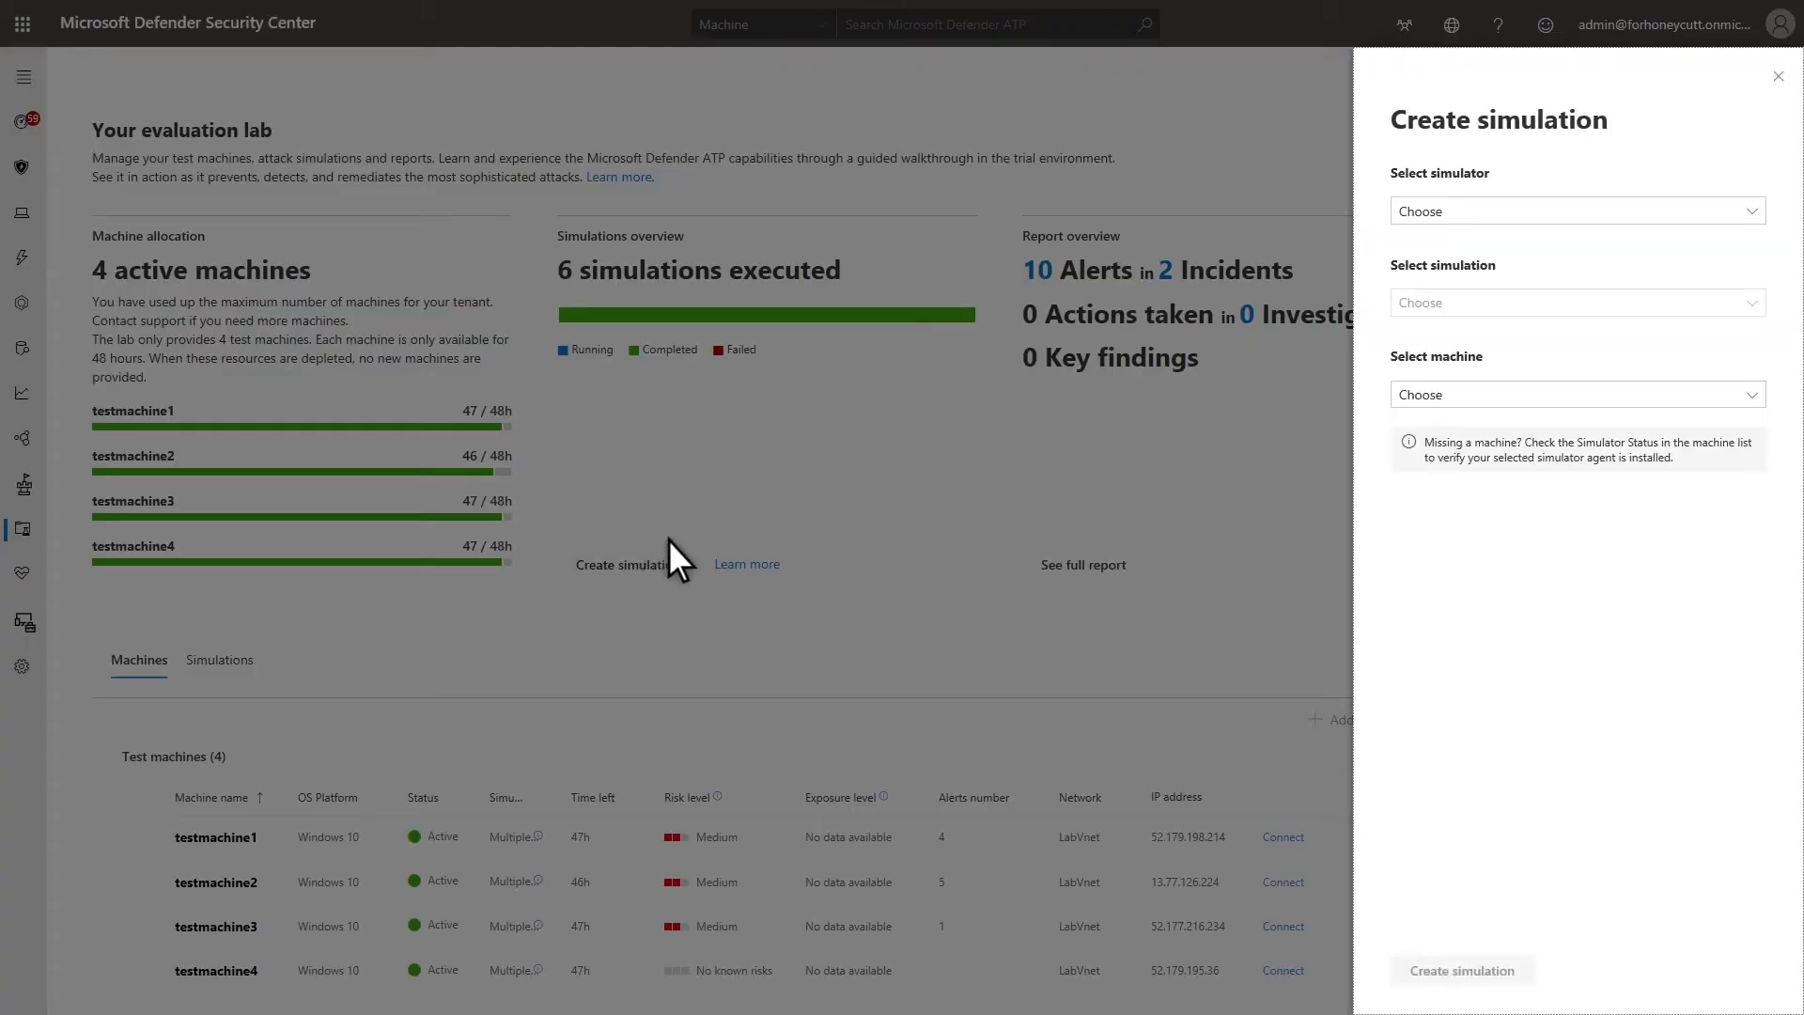
left_click(1462, 209)
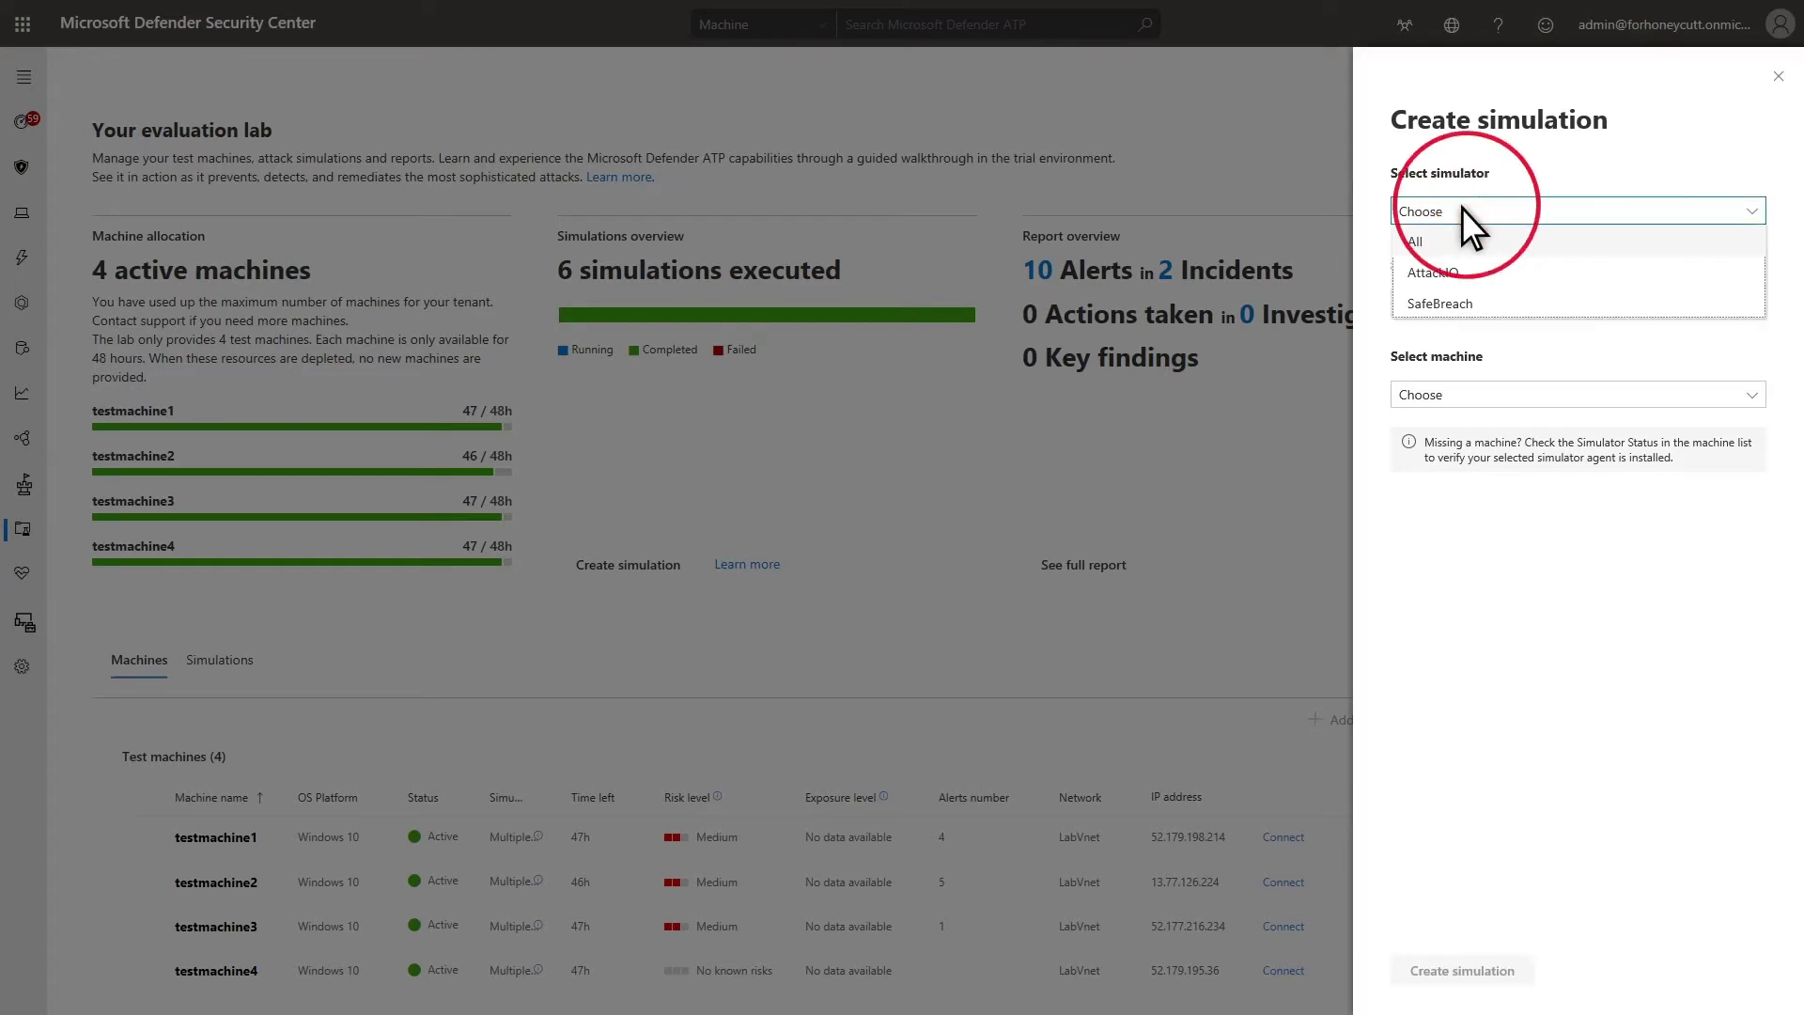
left_click(1493, 304)
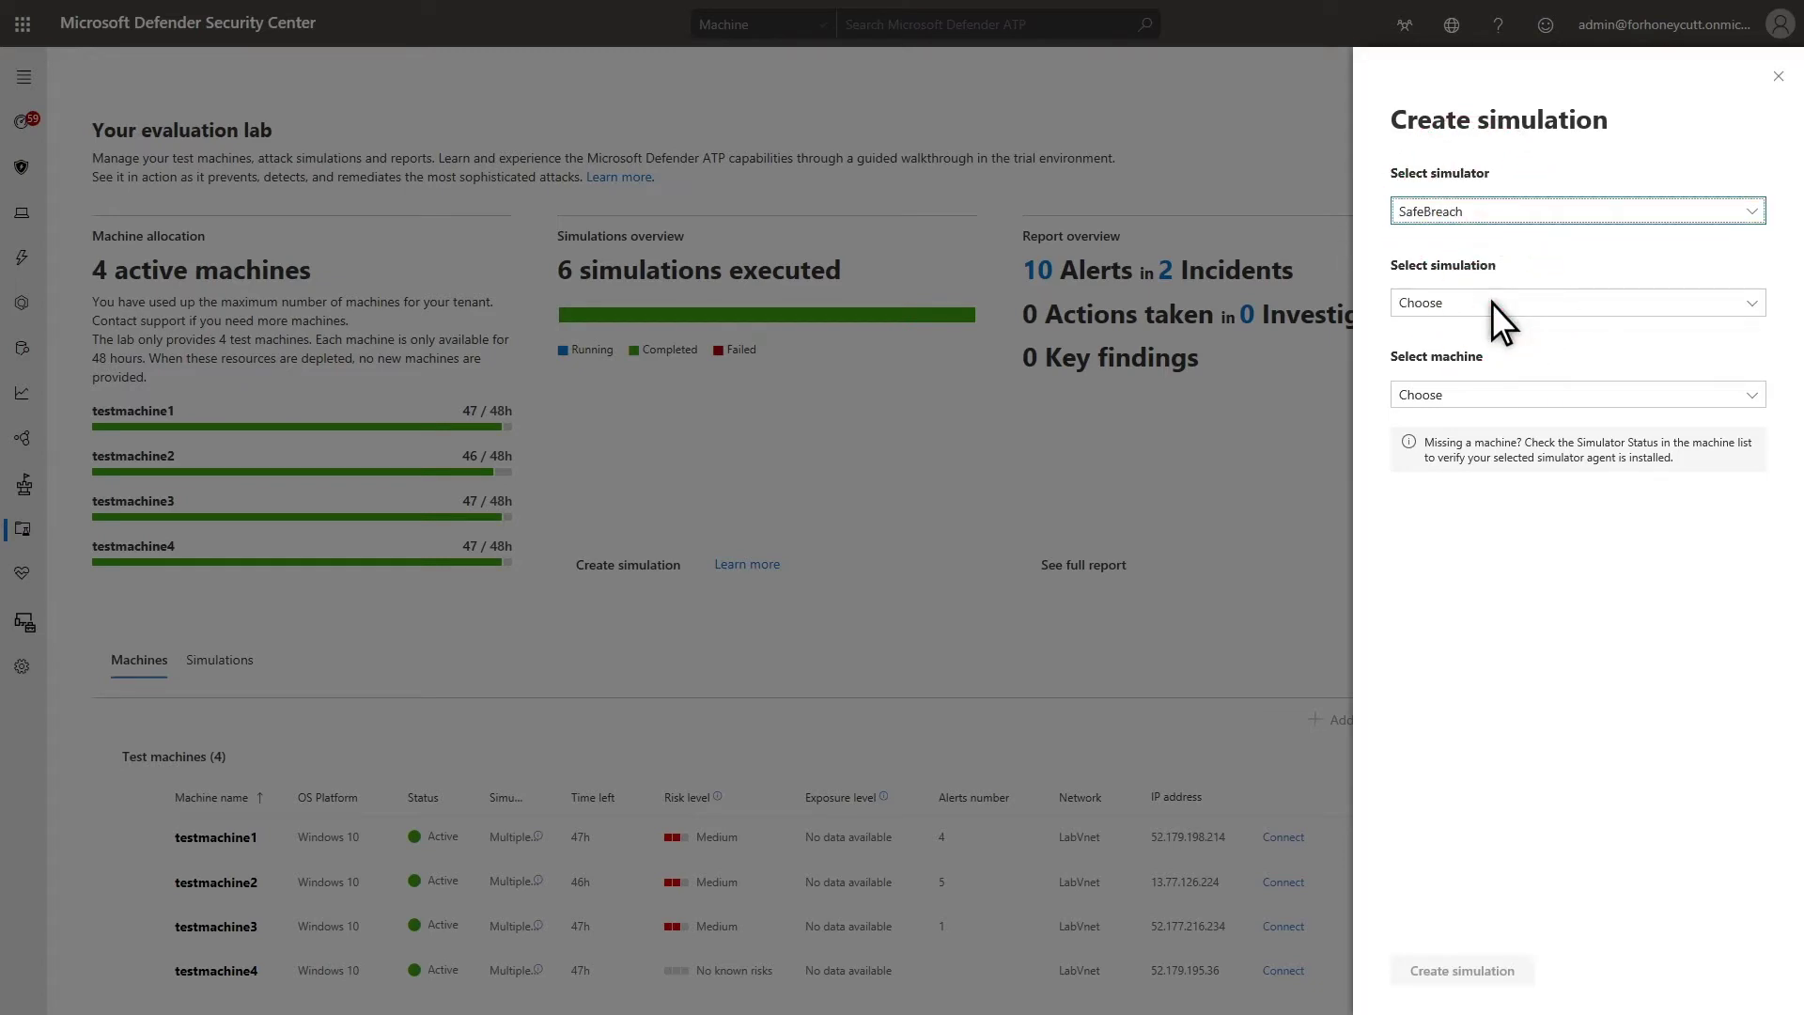
left_click(1492, 302)
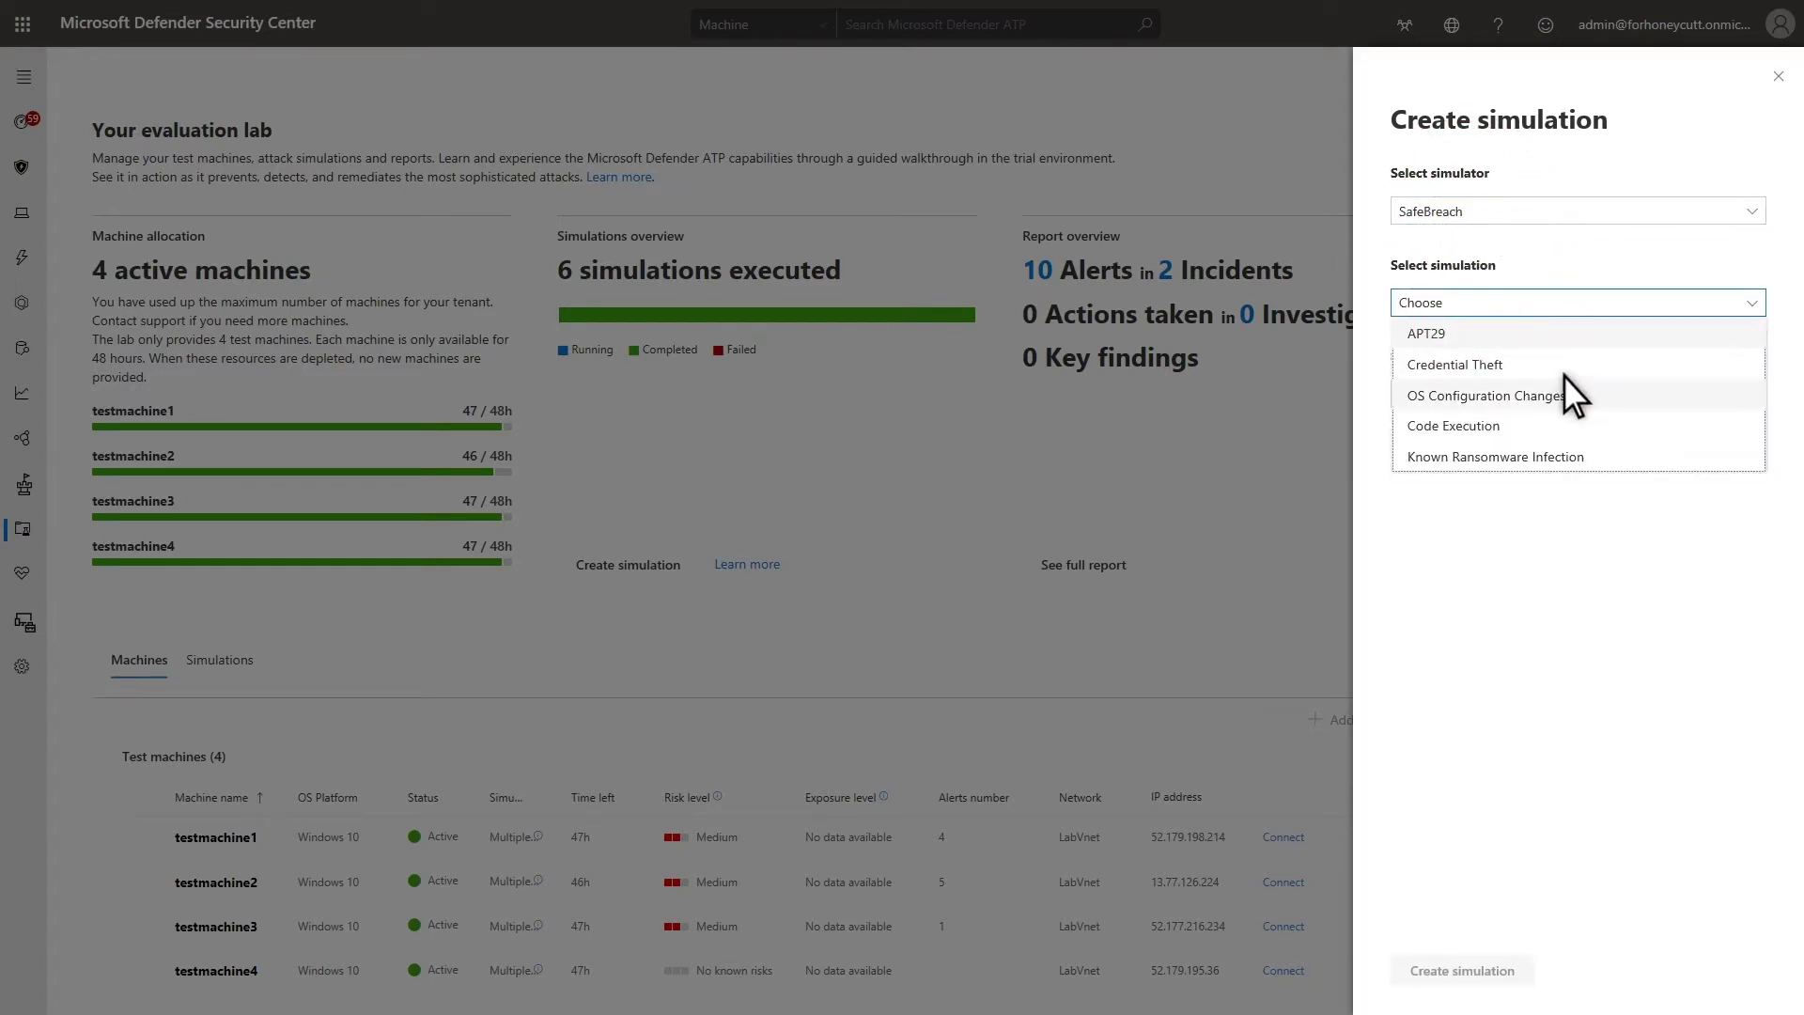
left_click(1620, 455)
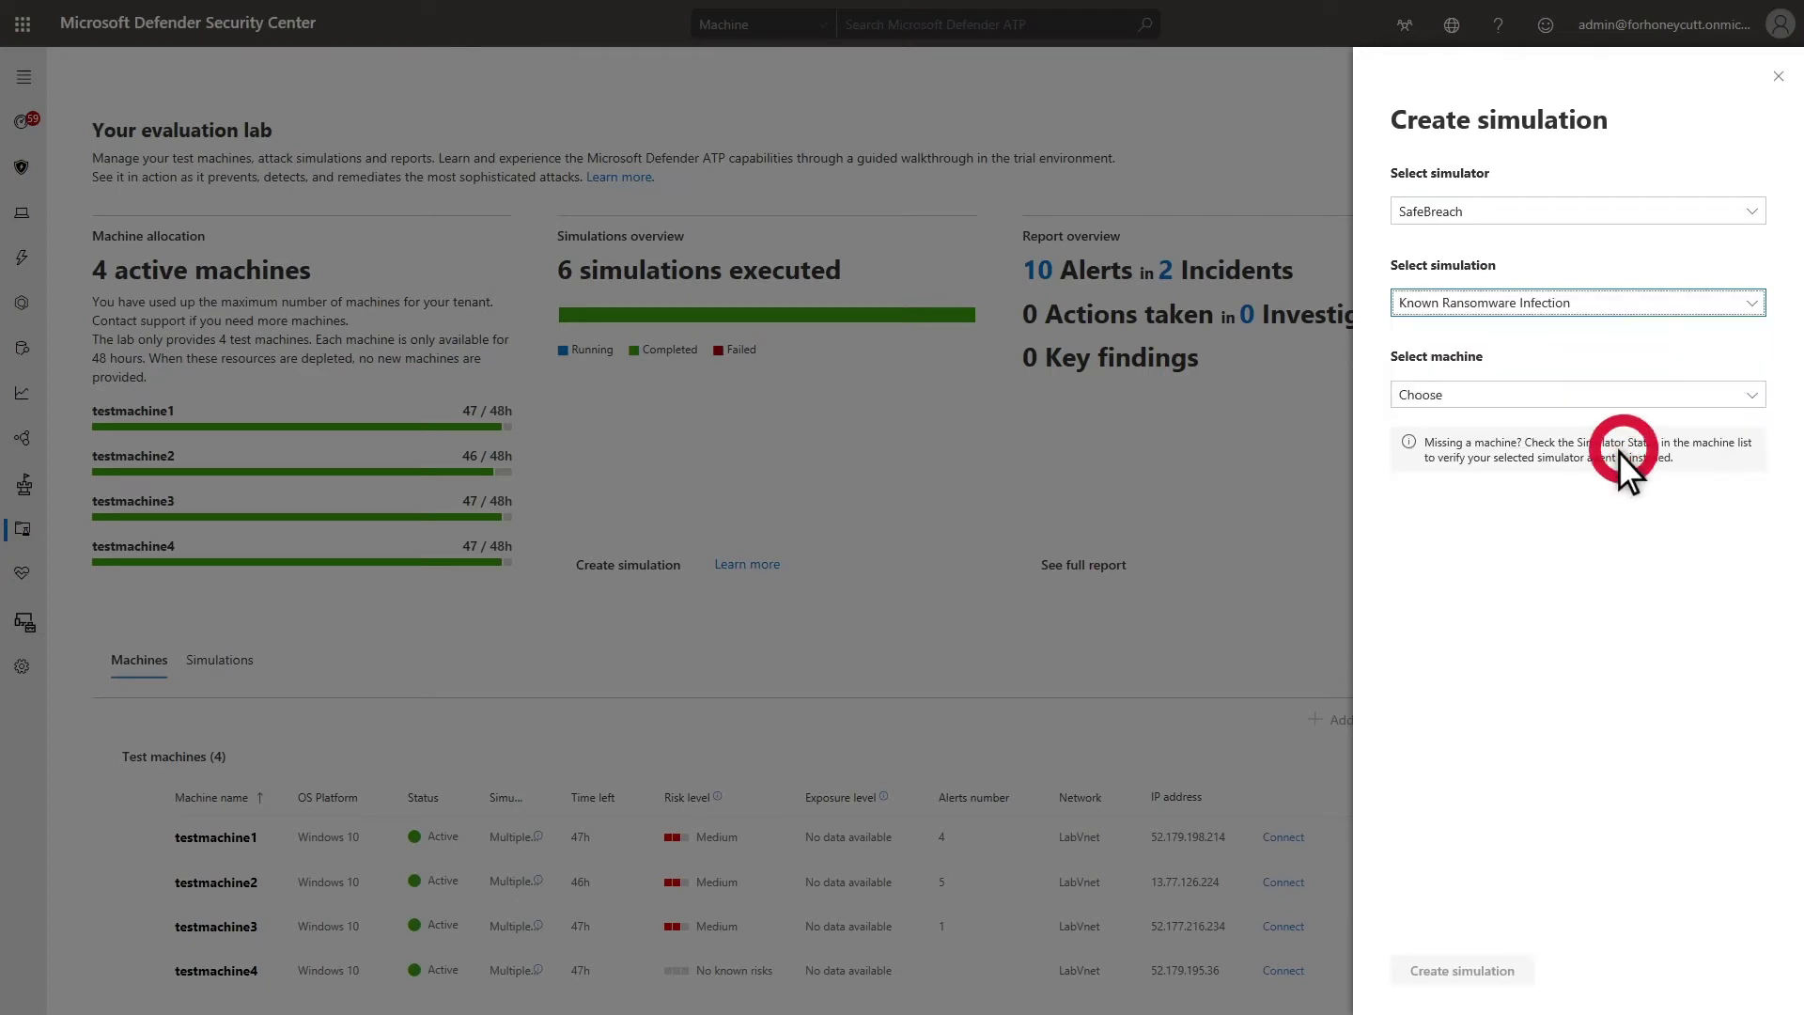
left_click(1498, 394)
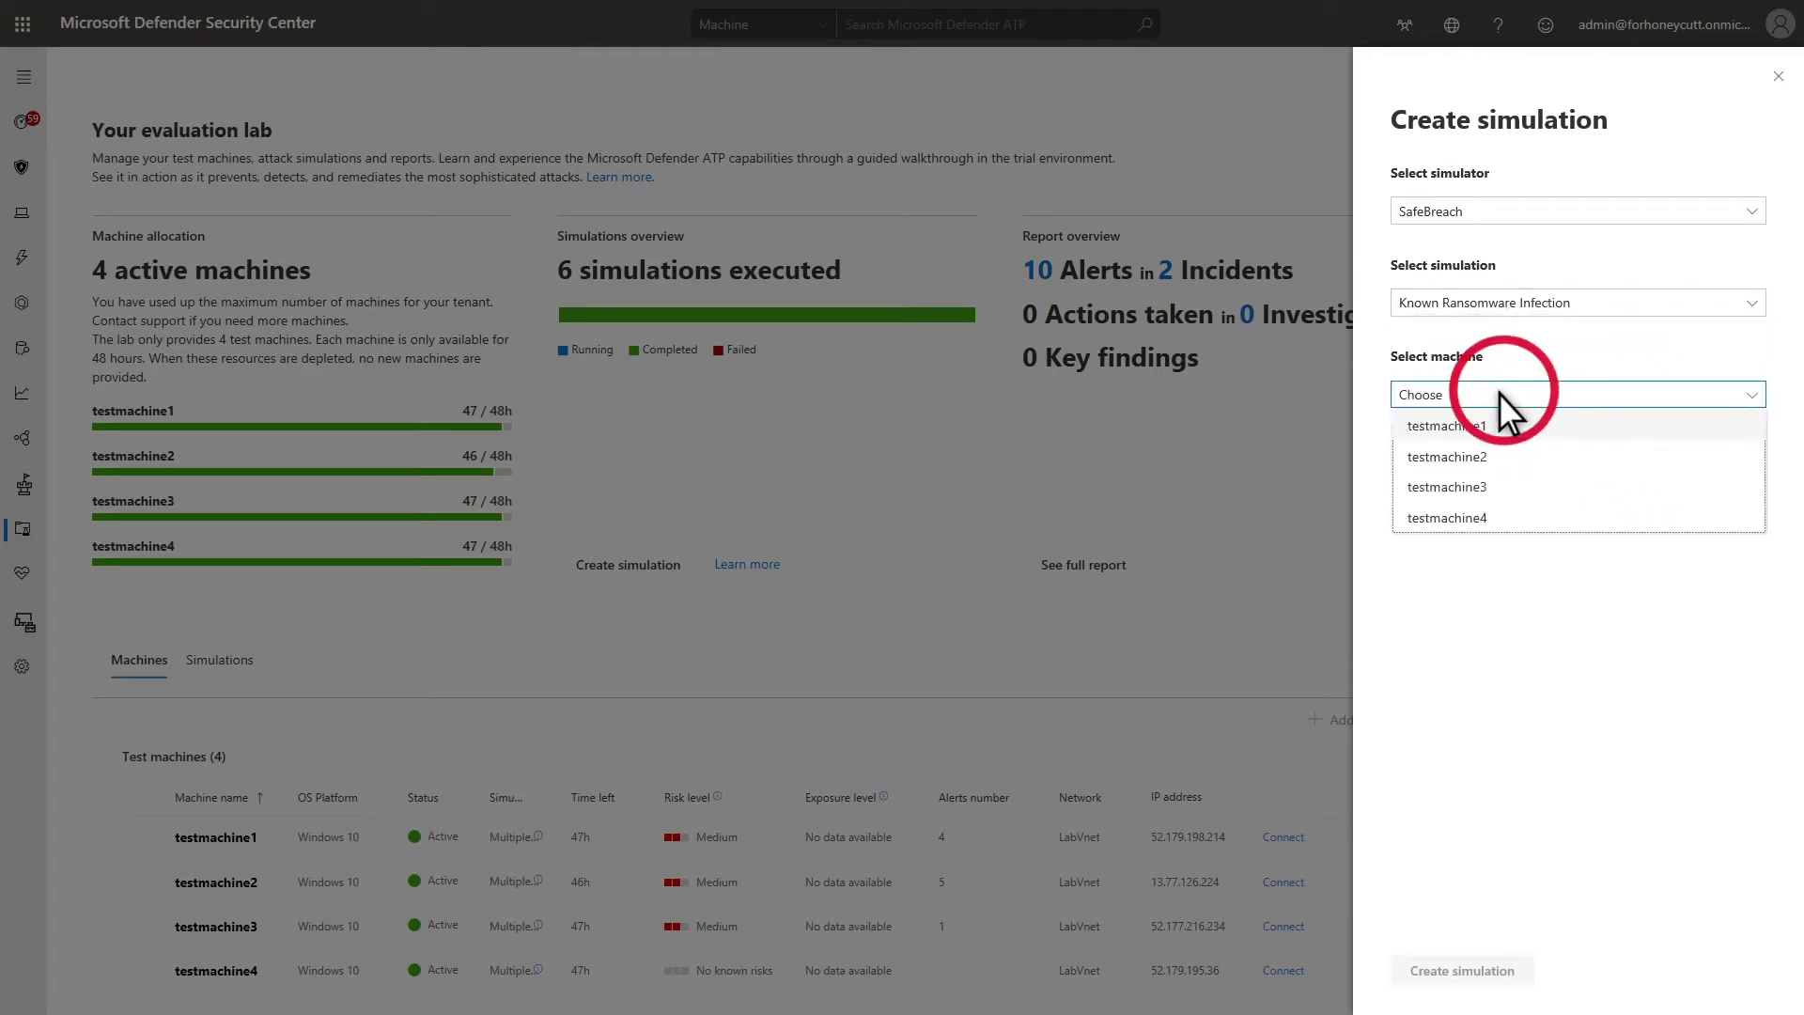
left_click(1524, 517)
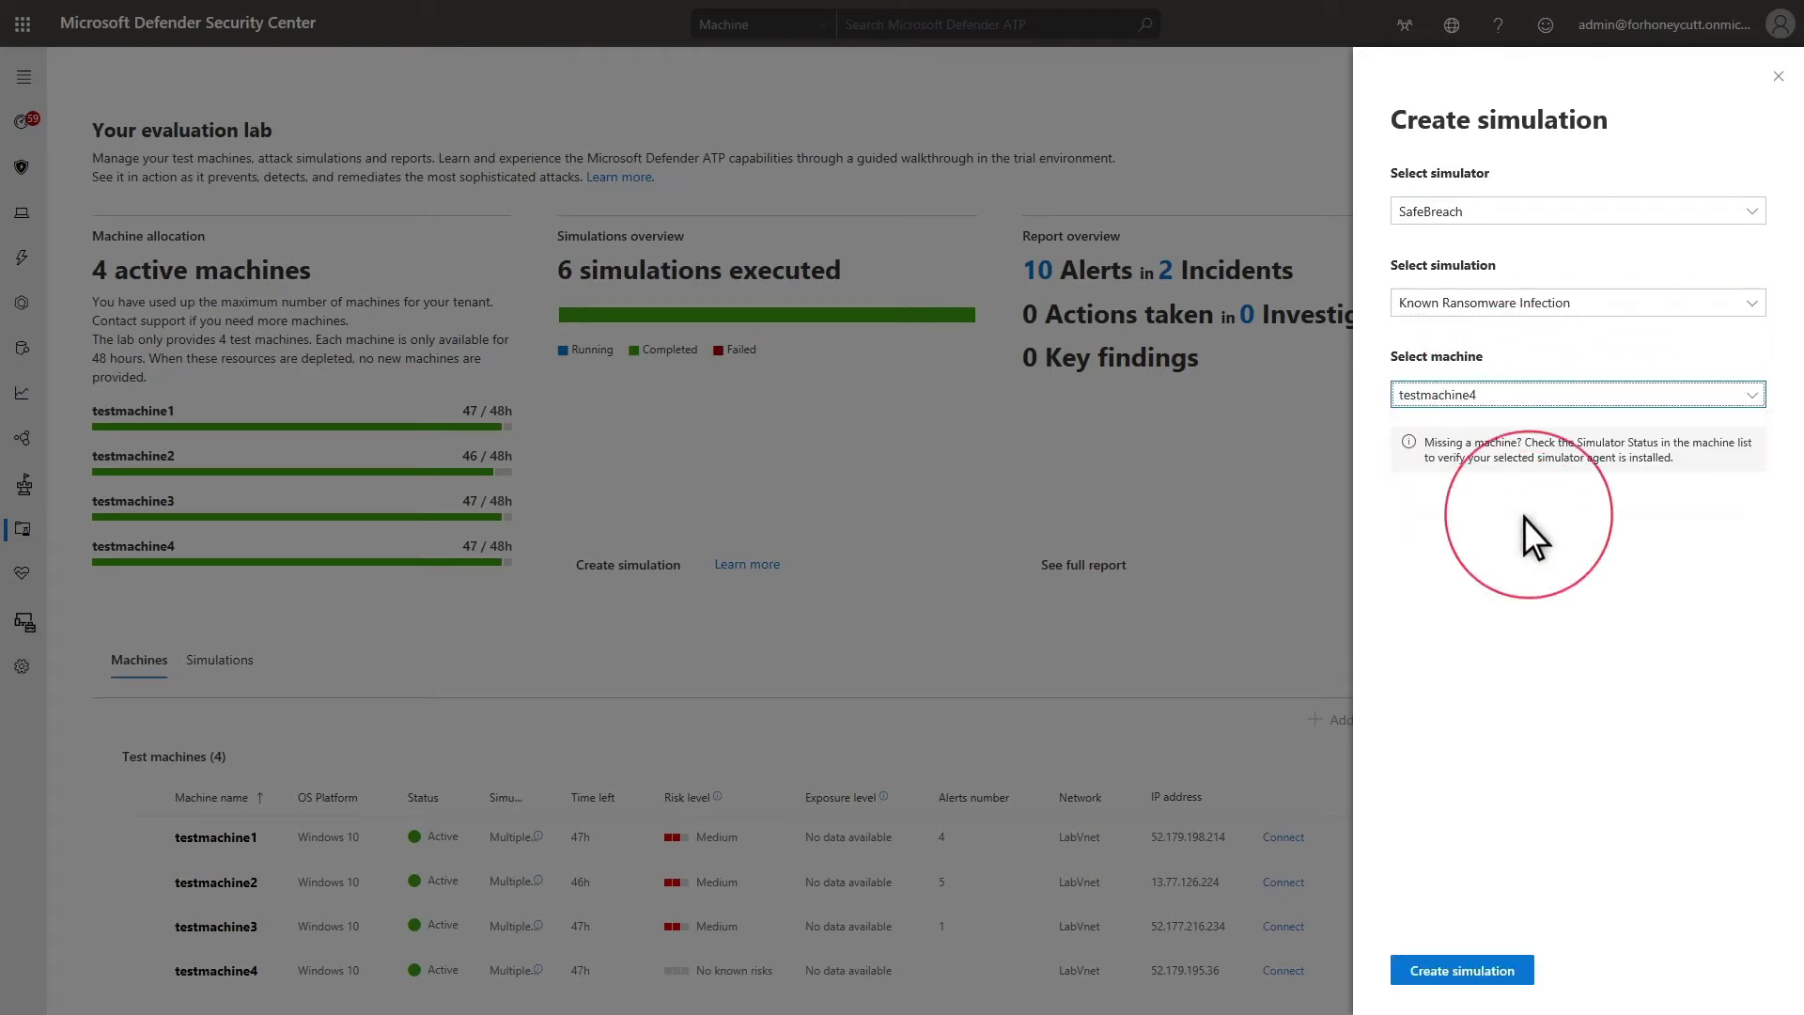
left_click(1485, 966)
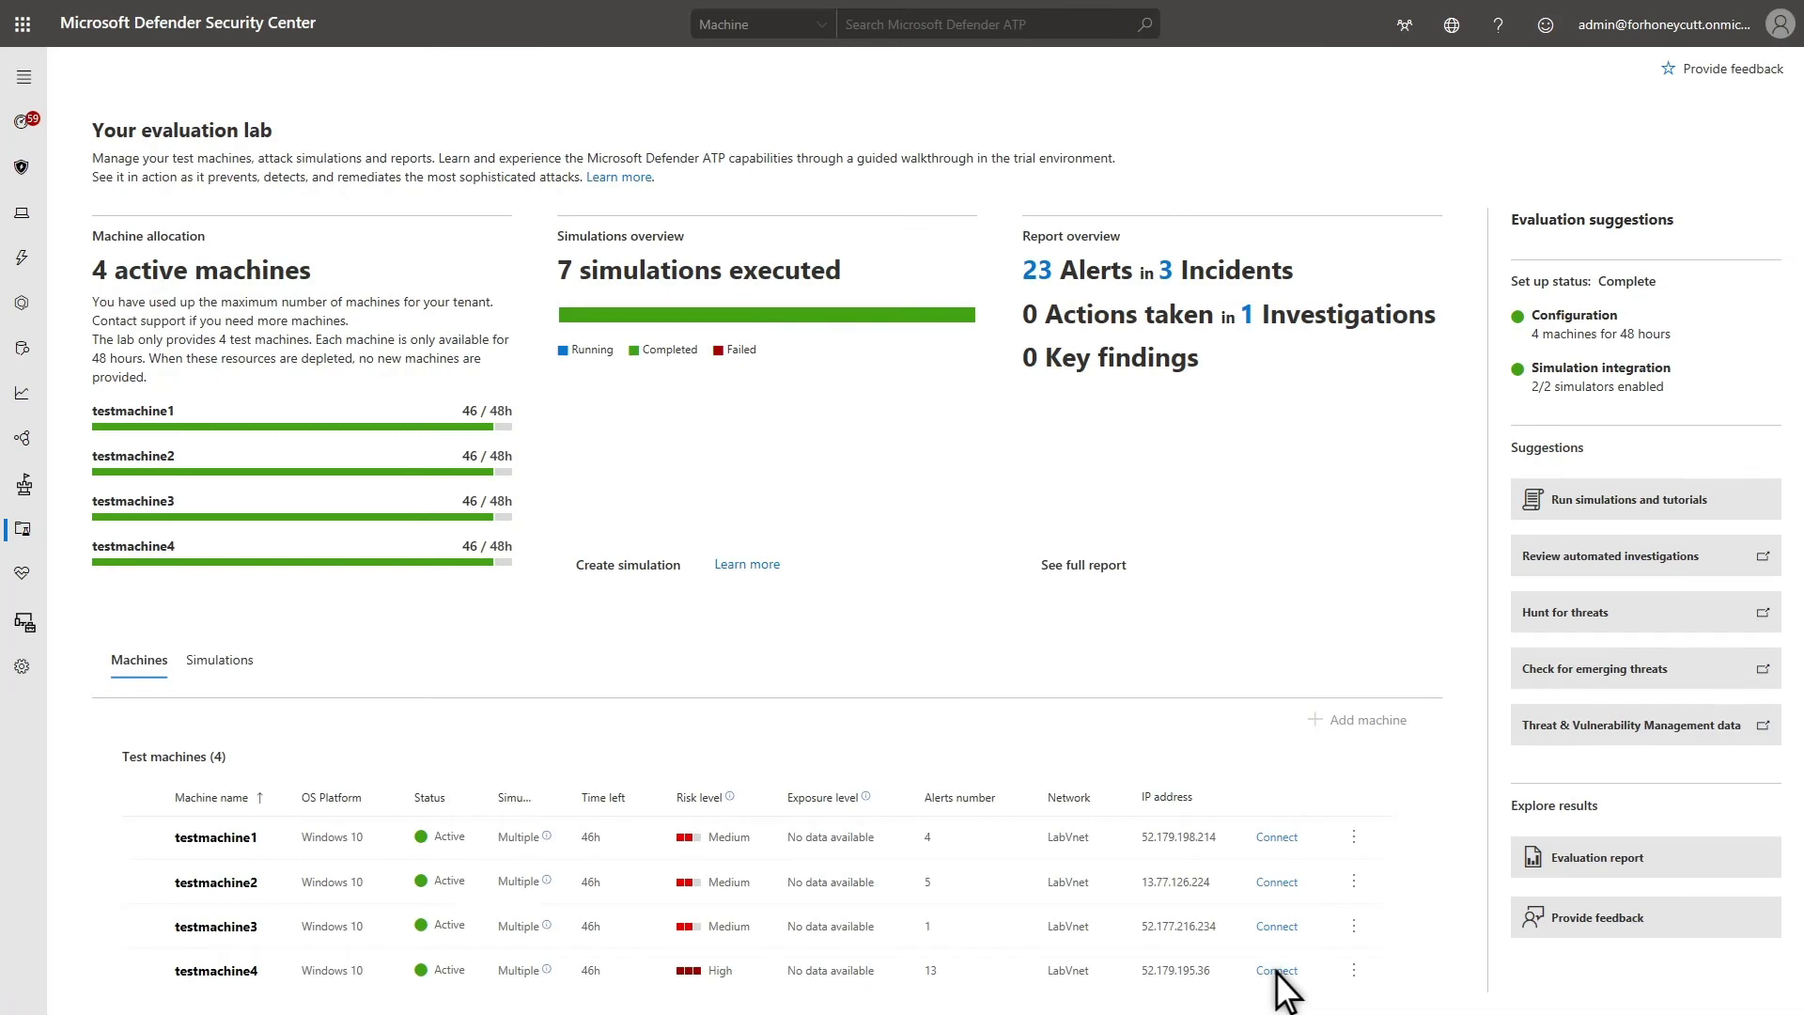
Connect to testmachine4 via its RDP file and view the Ransomware found notification details
left_click(1277, 972)
left_click(938, 986)
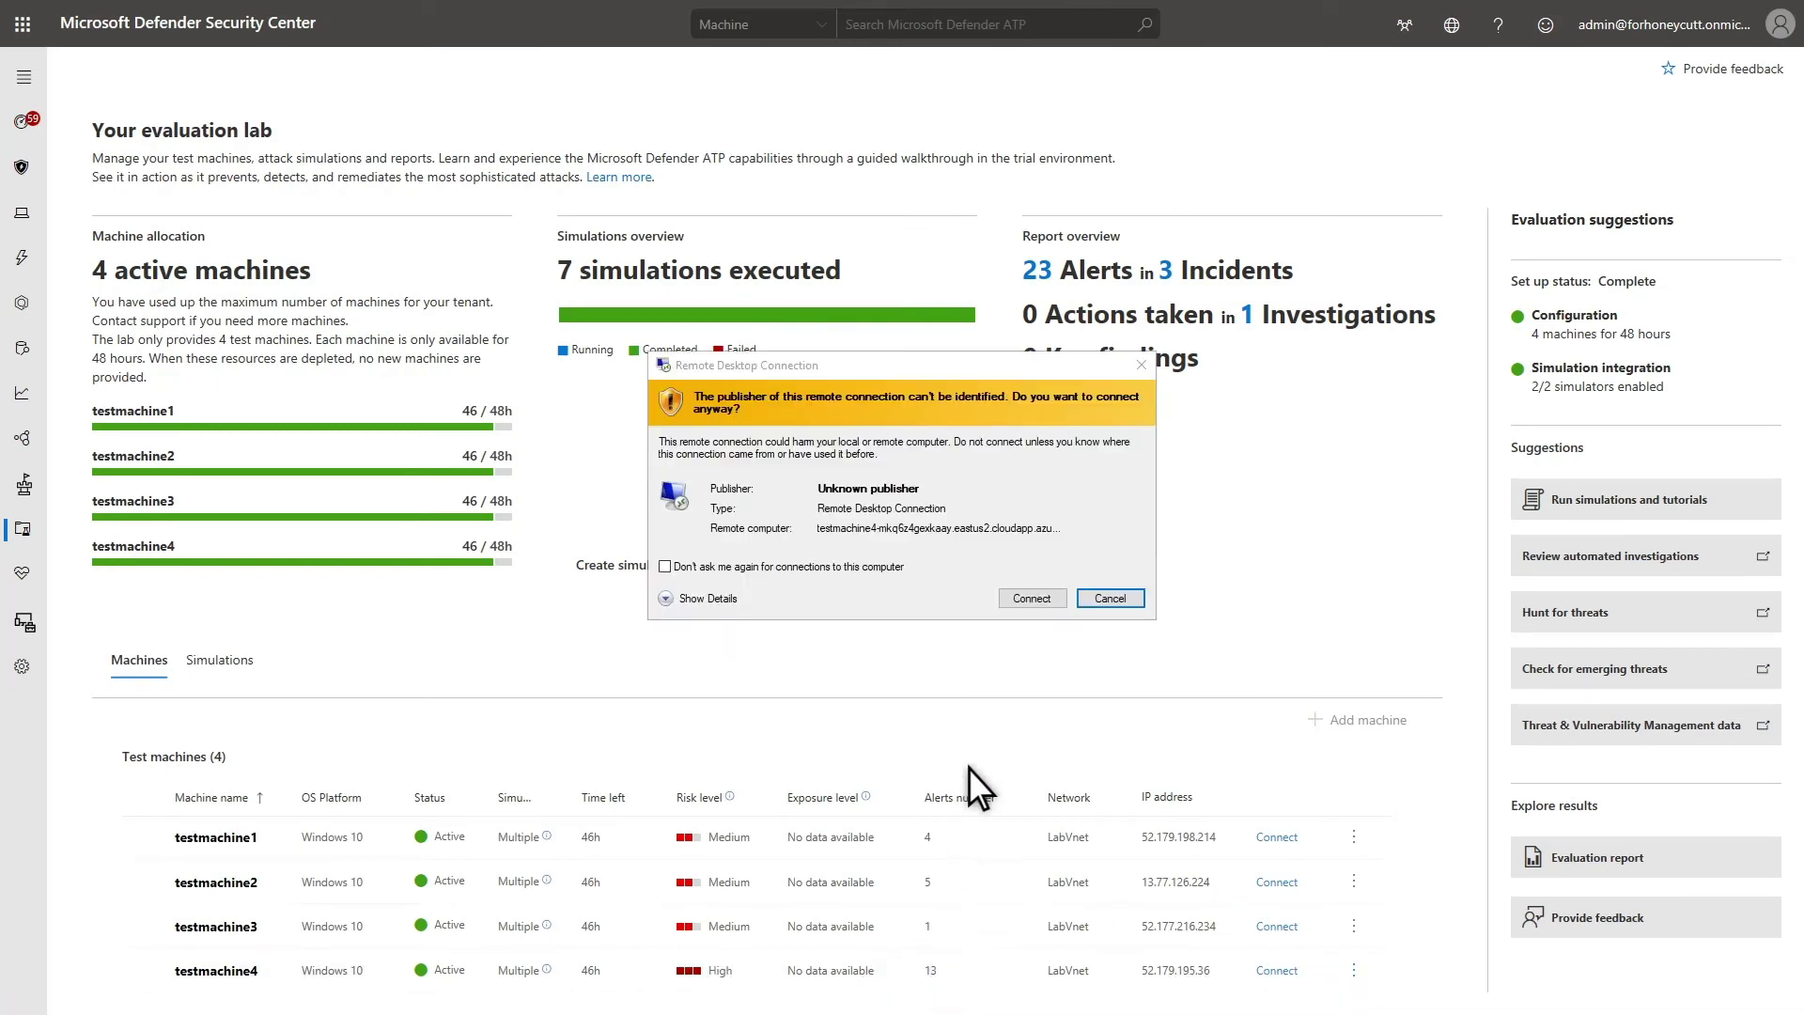
left_click(1030, 597)
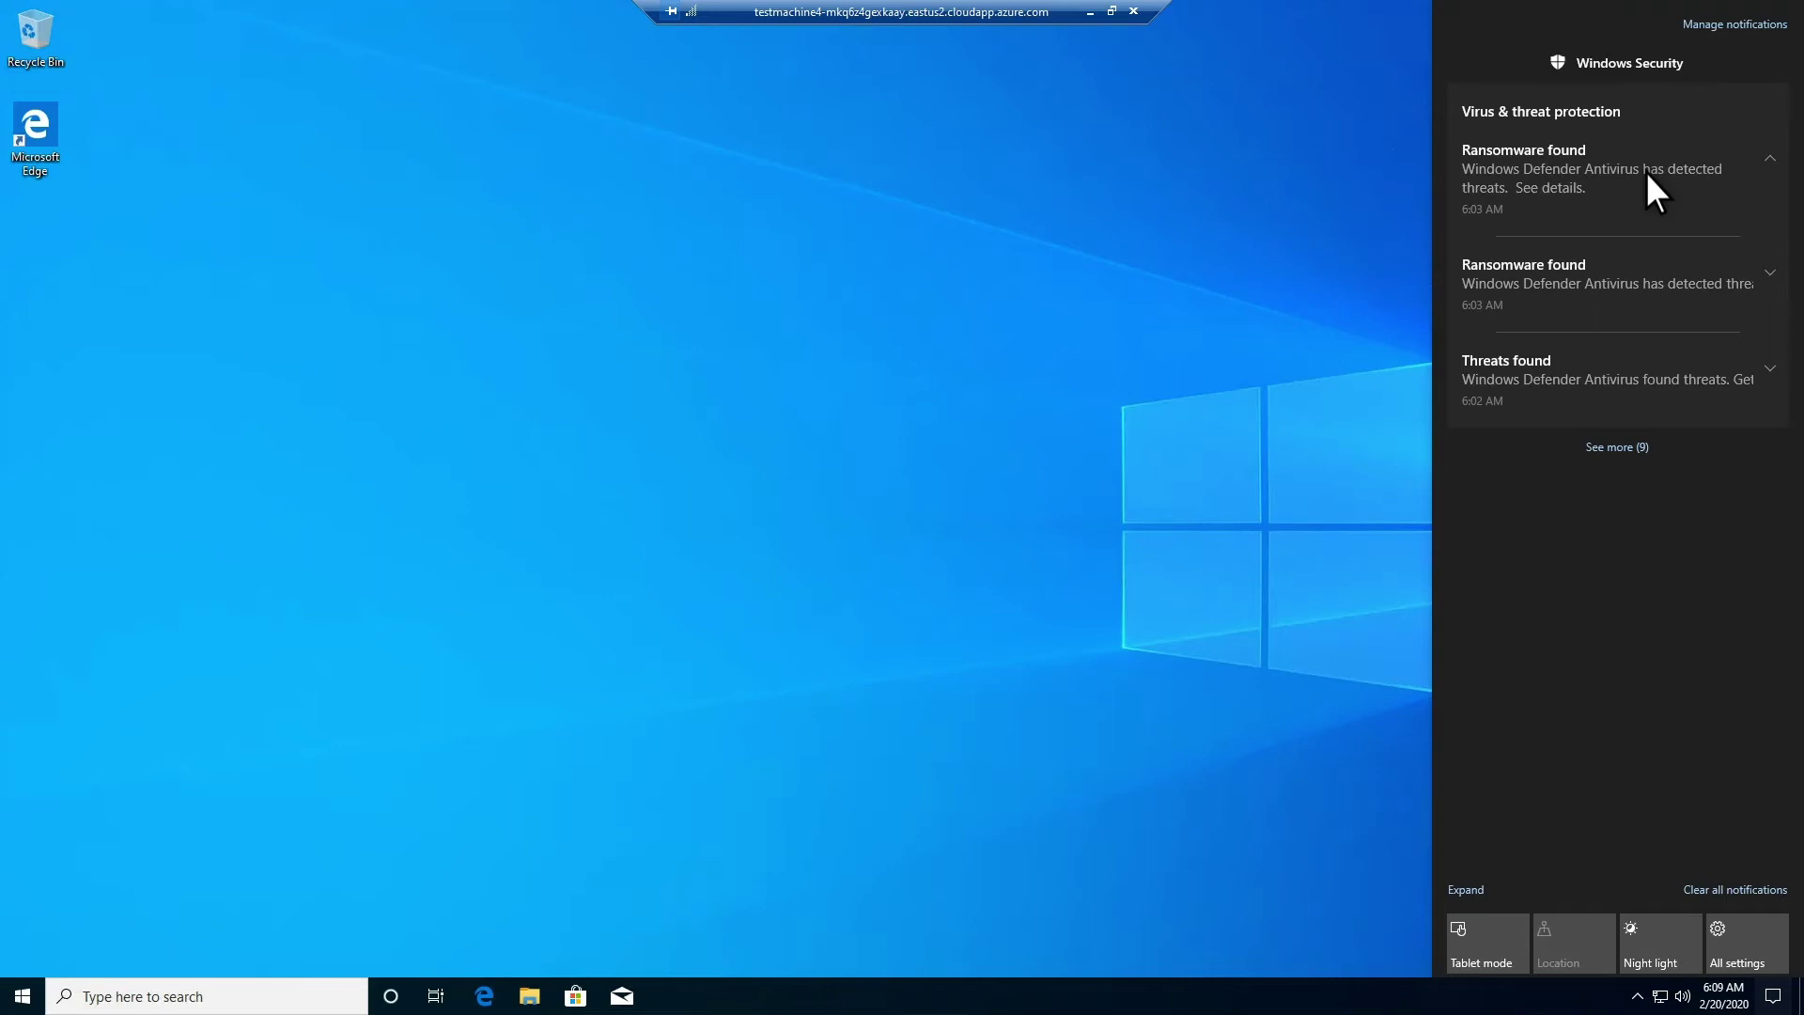
left_click(1646, 173)
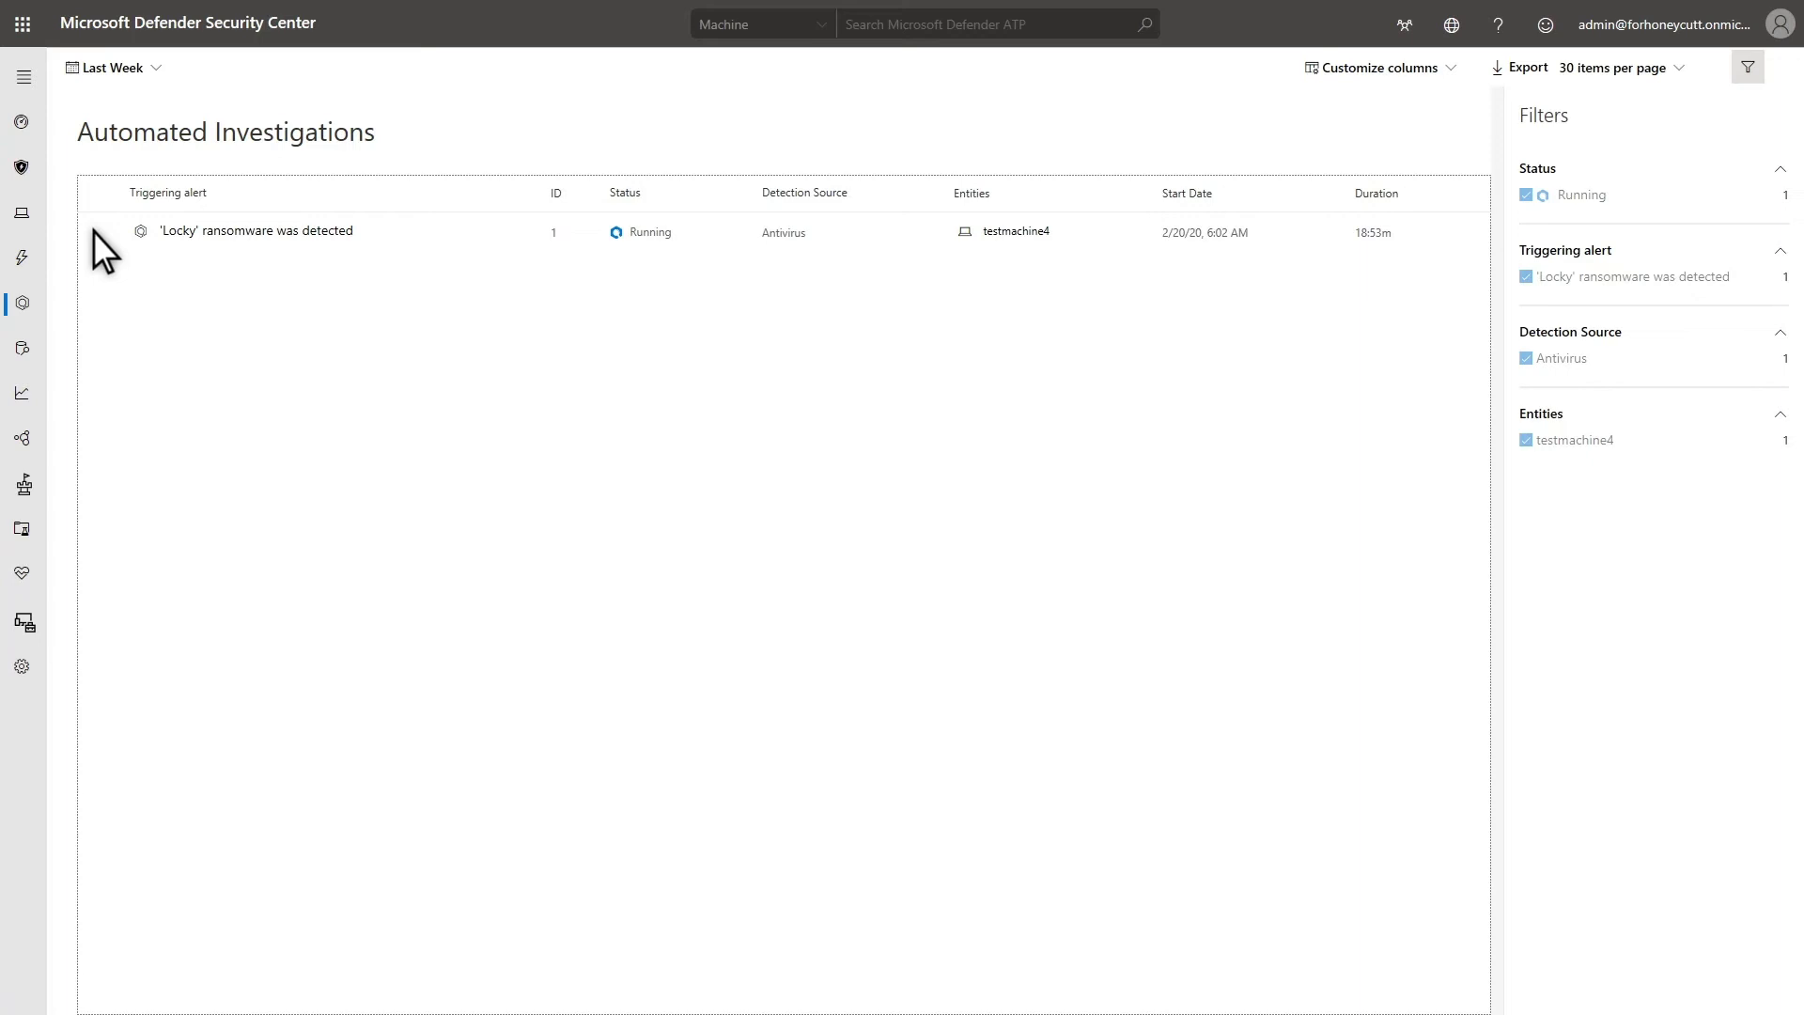
Open the Locky investigation page and review its Alerts, Machines and Evidence tabs
left_click(95, 231)
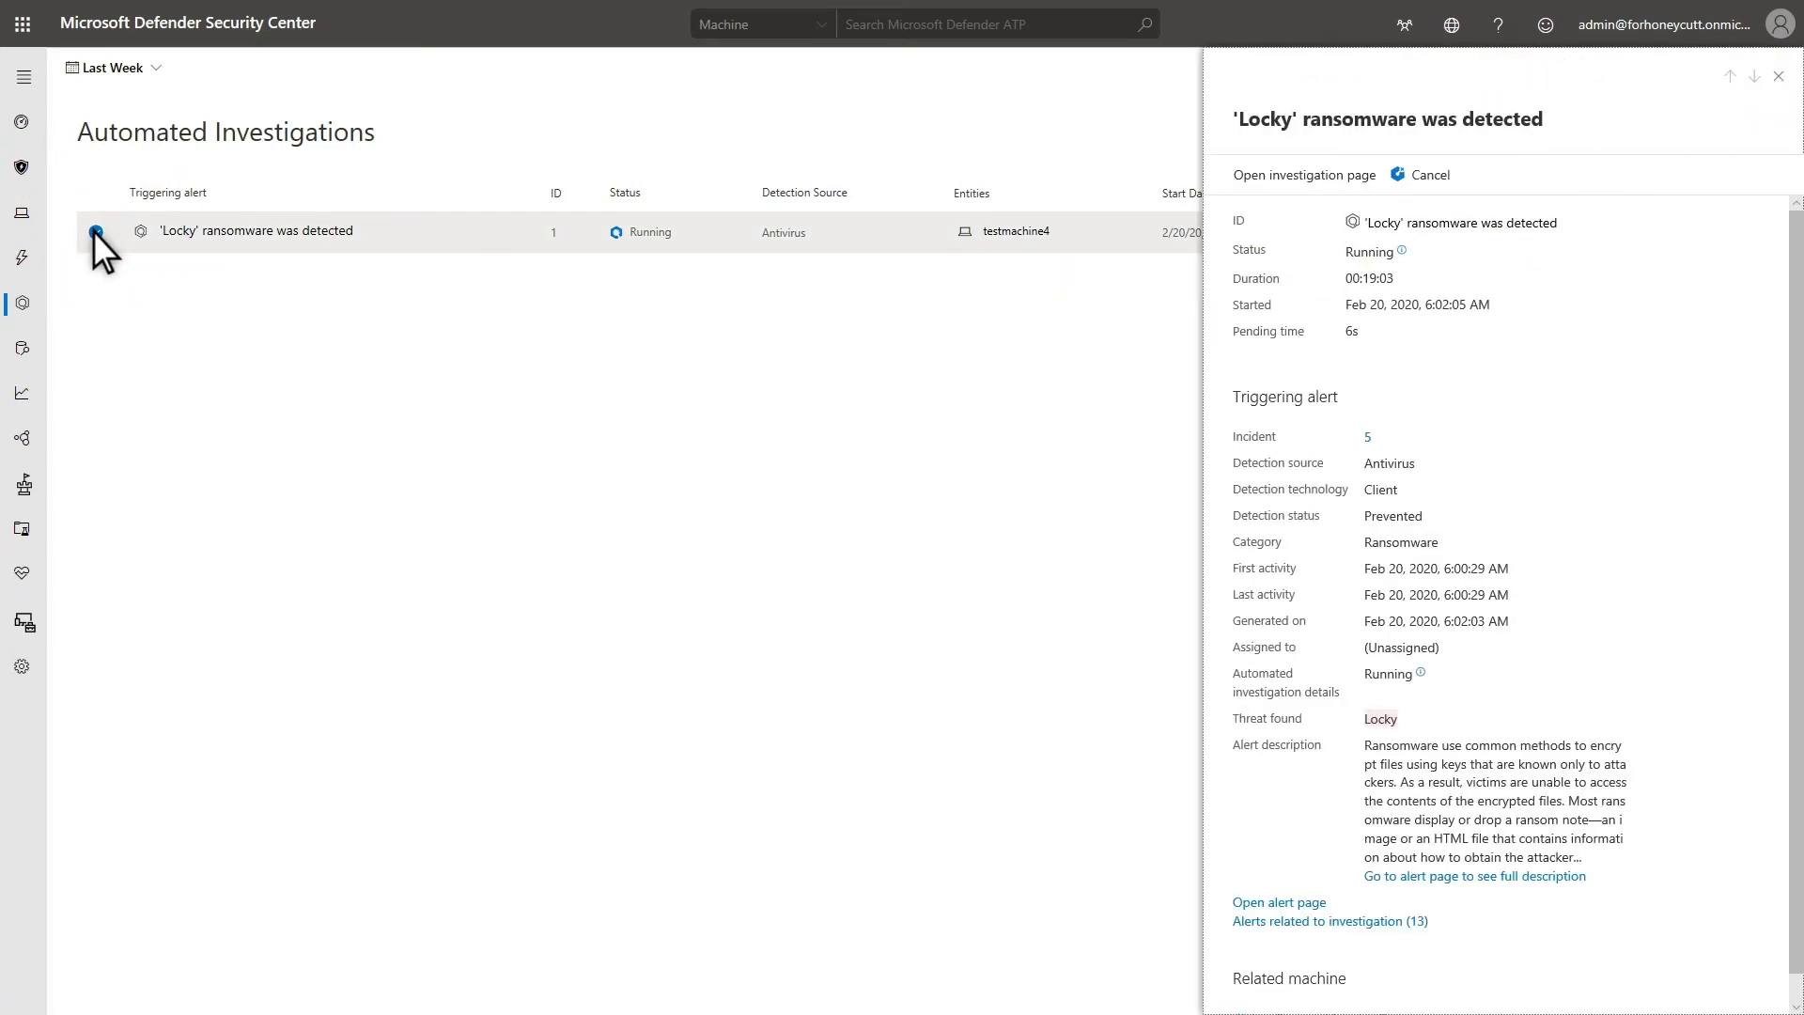
left_click(1328, 174)
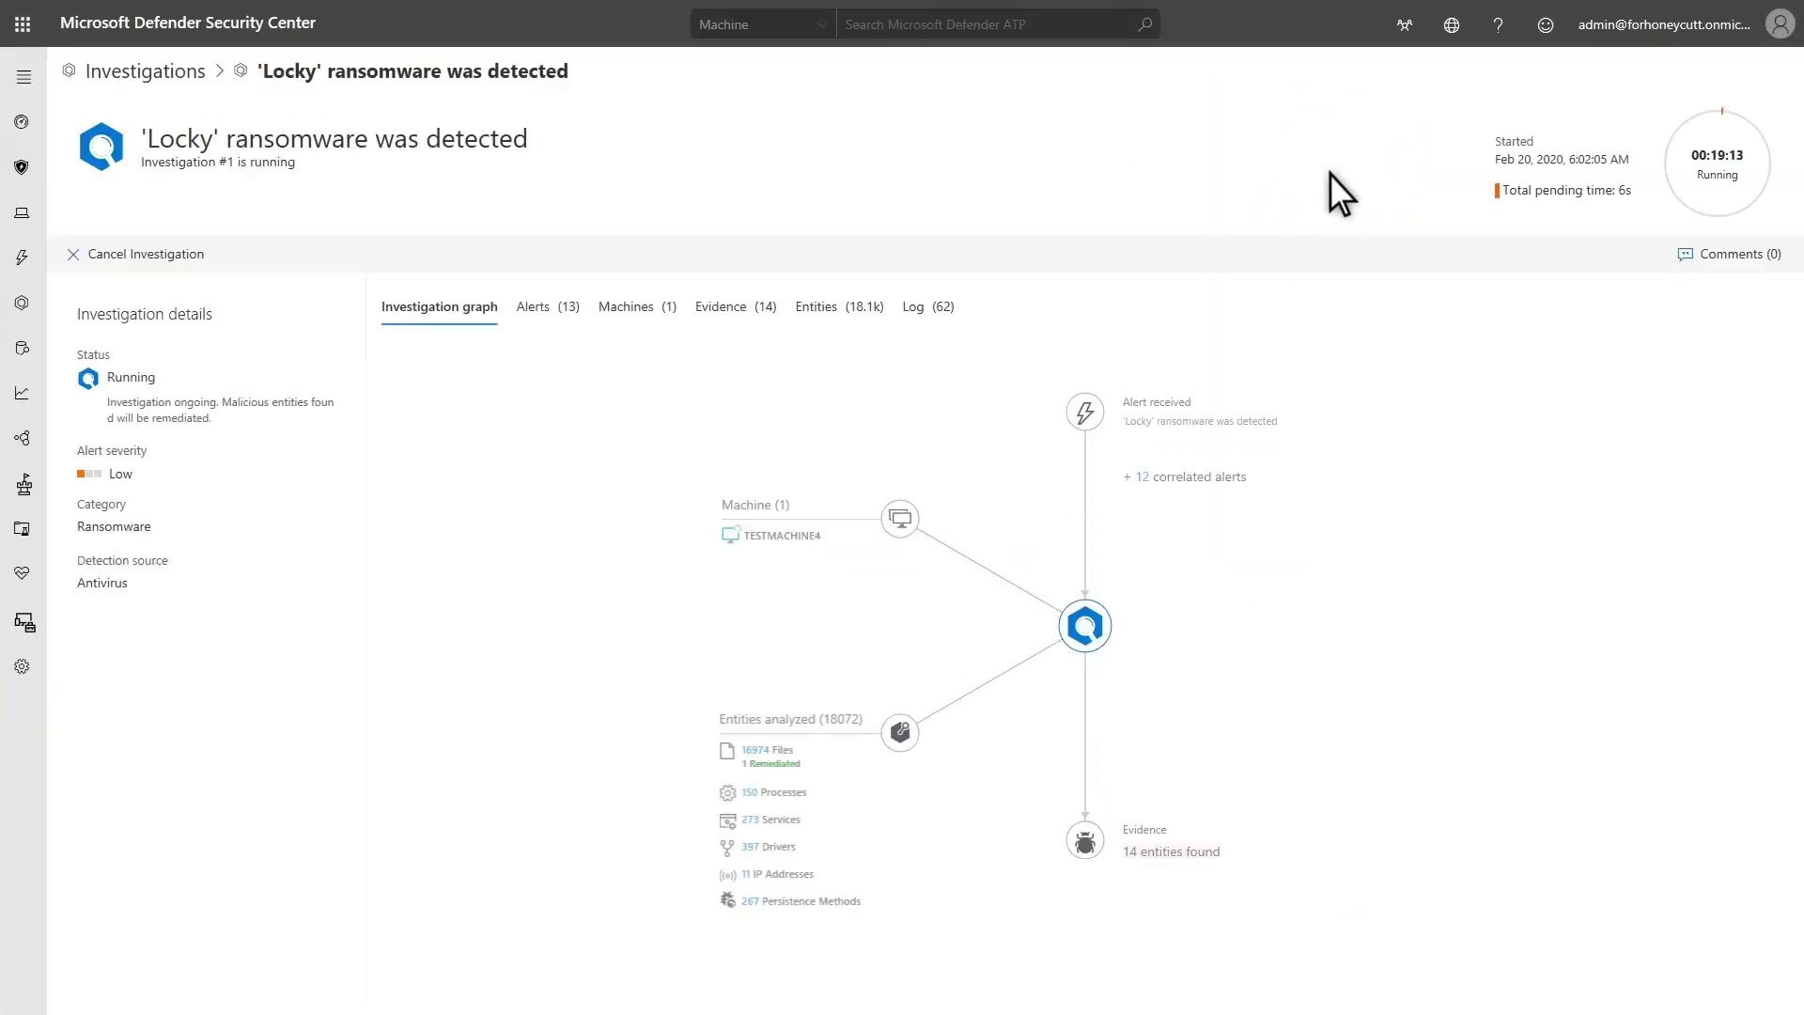
left_click(549, 304)
left_click(654, 304)
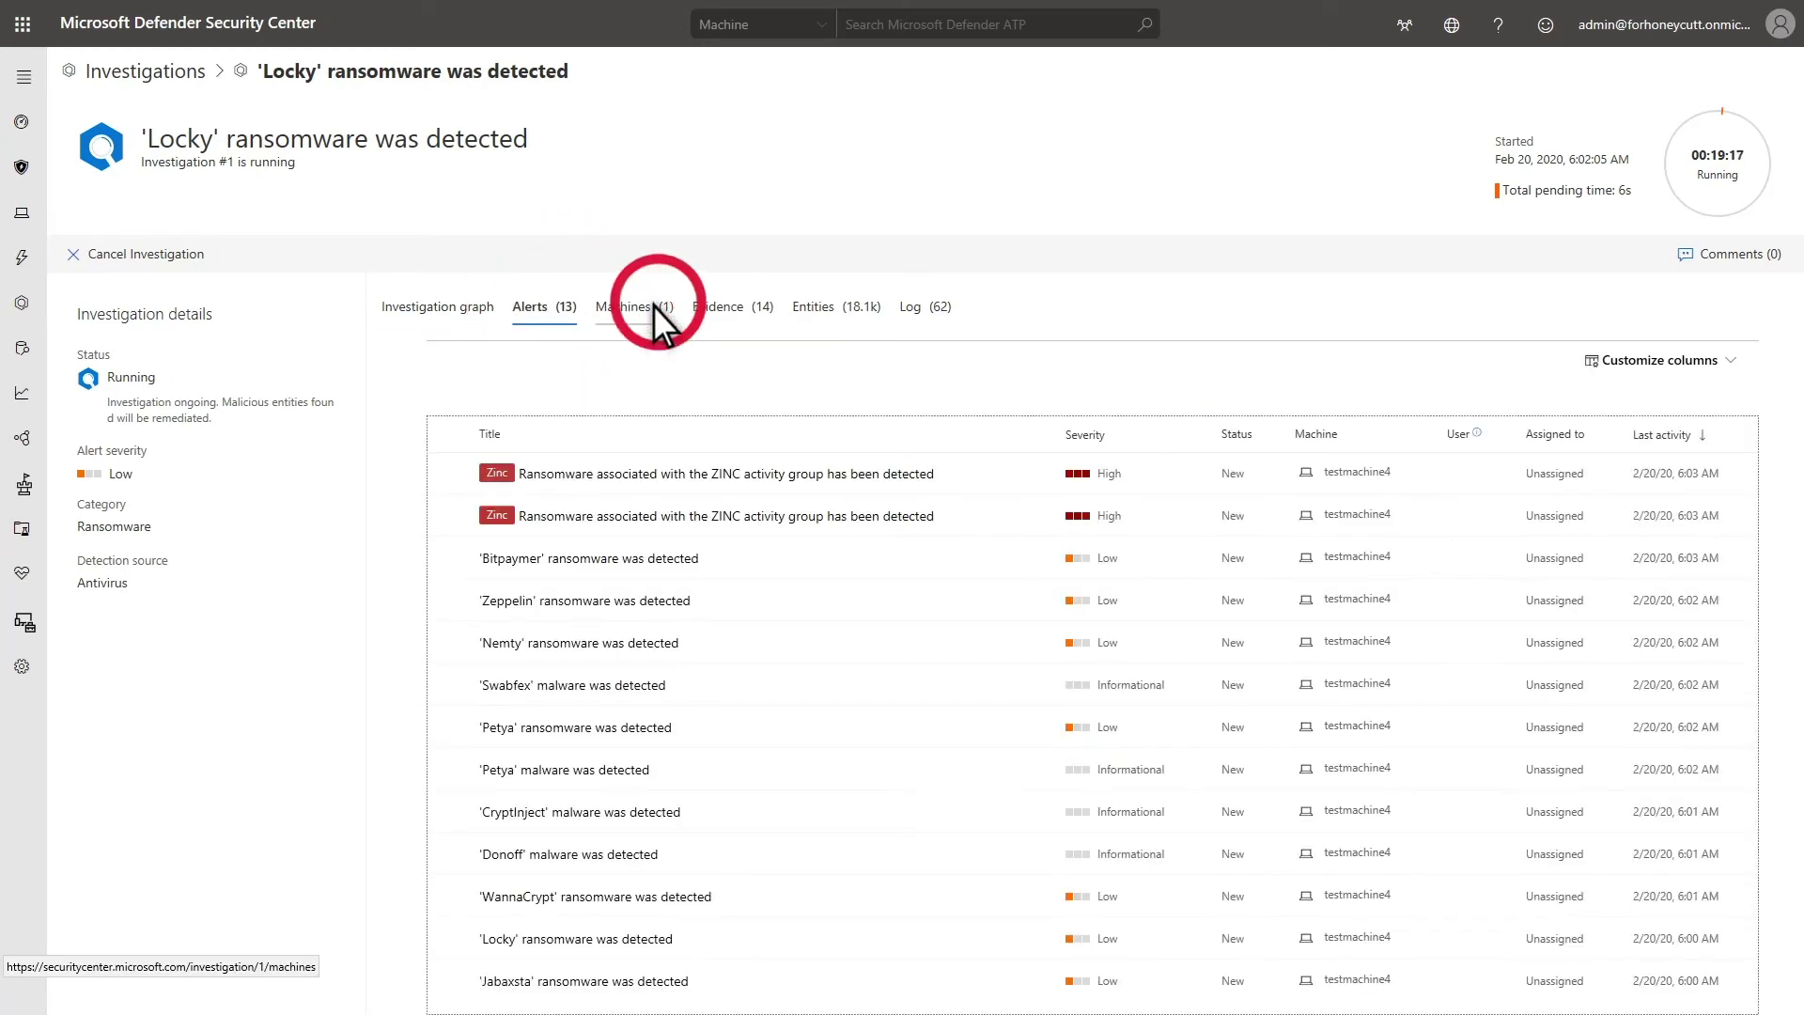
left_click(743, 306)
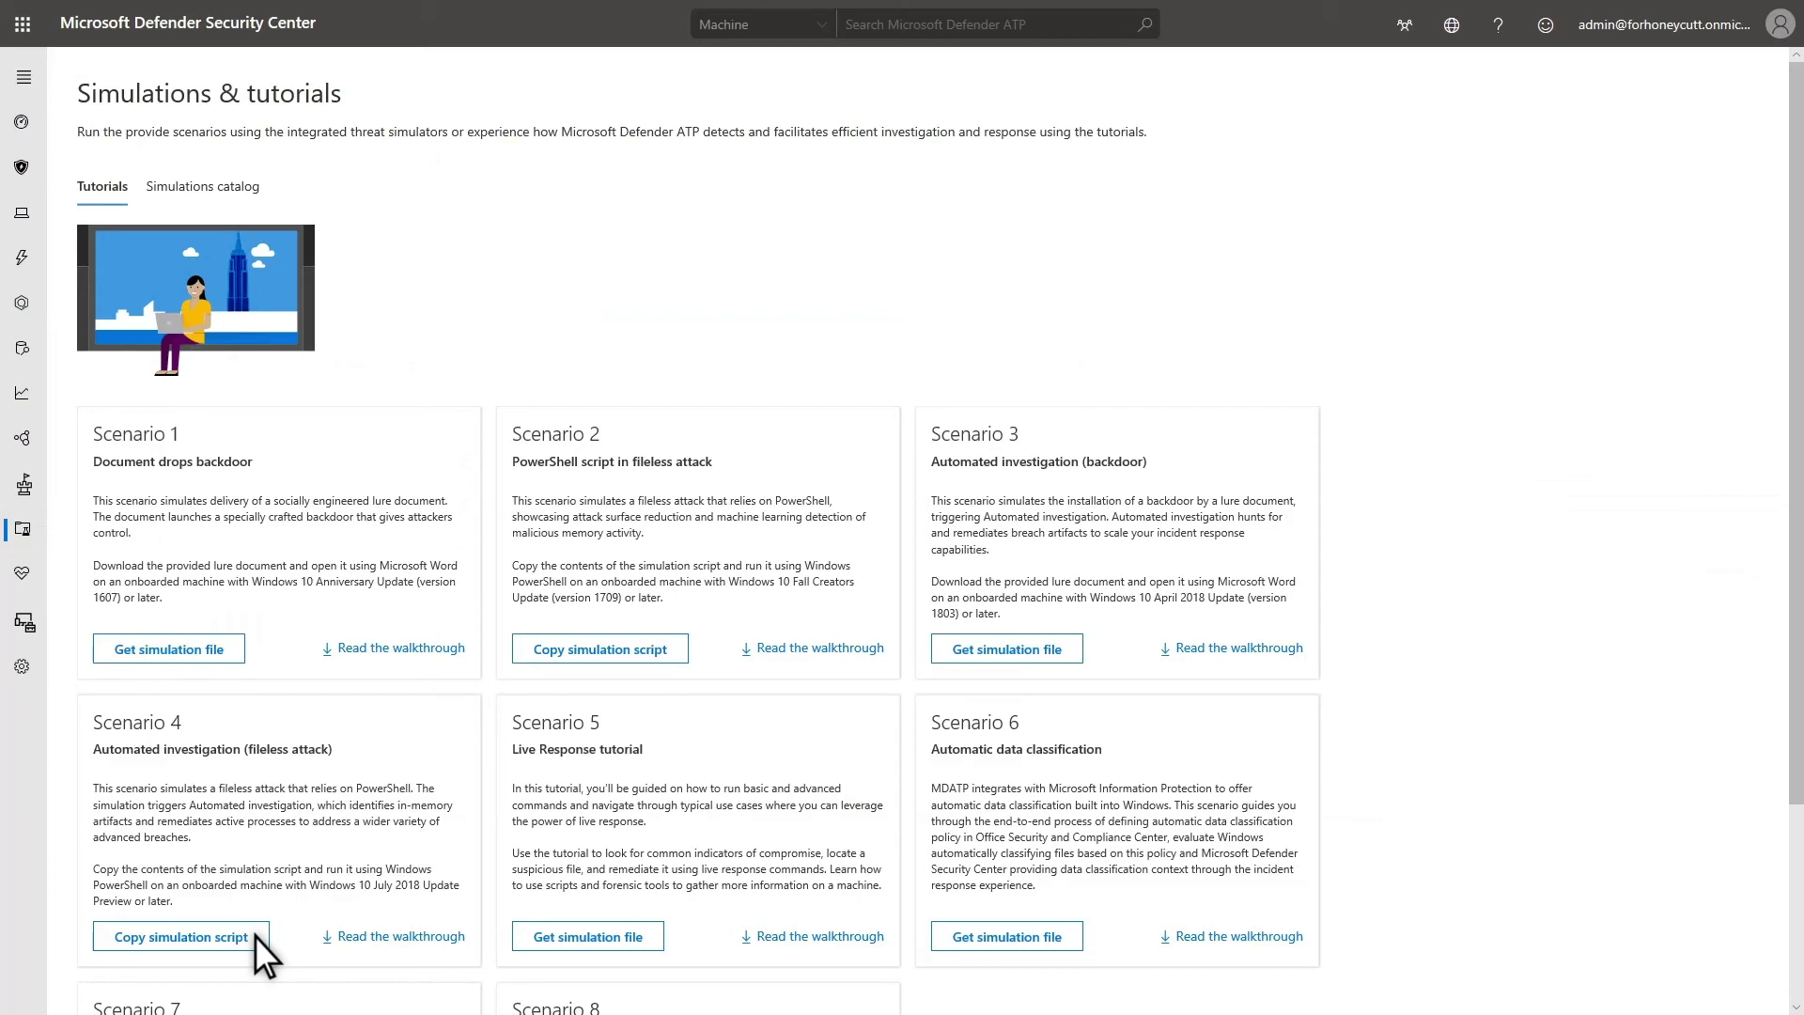
Copy the Scenario 4 fileless-attack simulation script
left_click(255, 936)
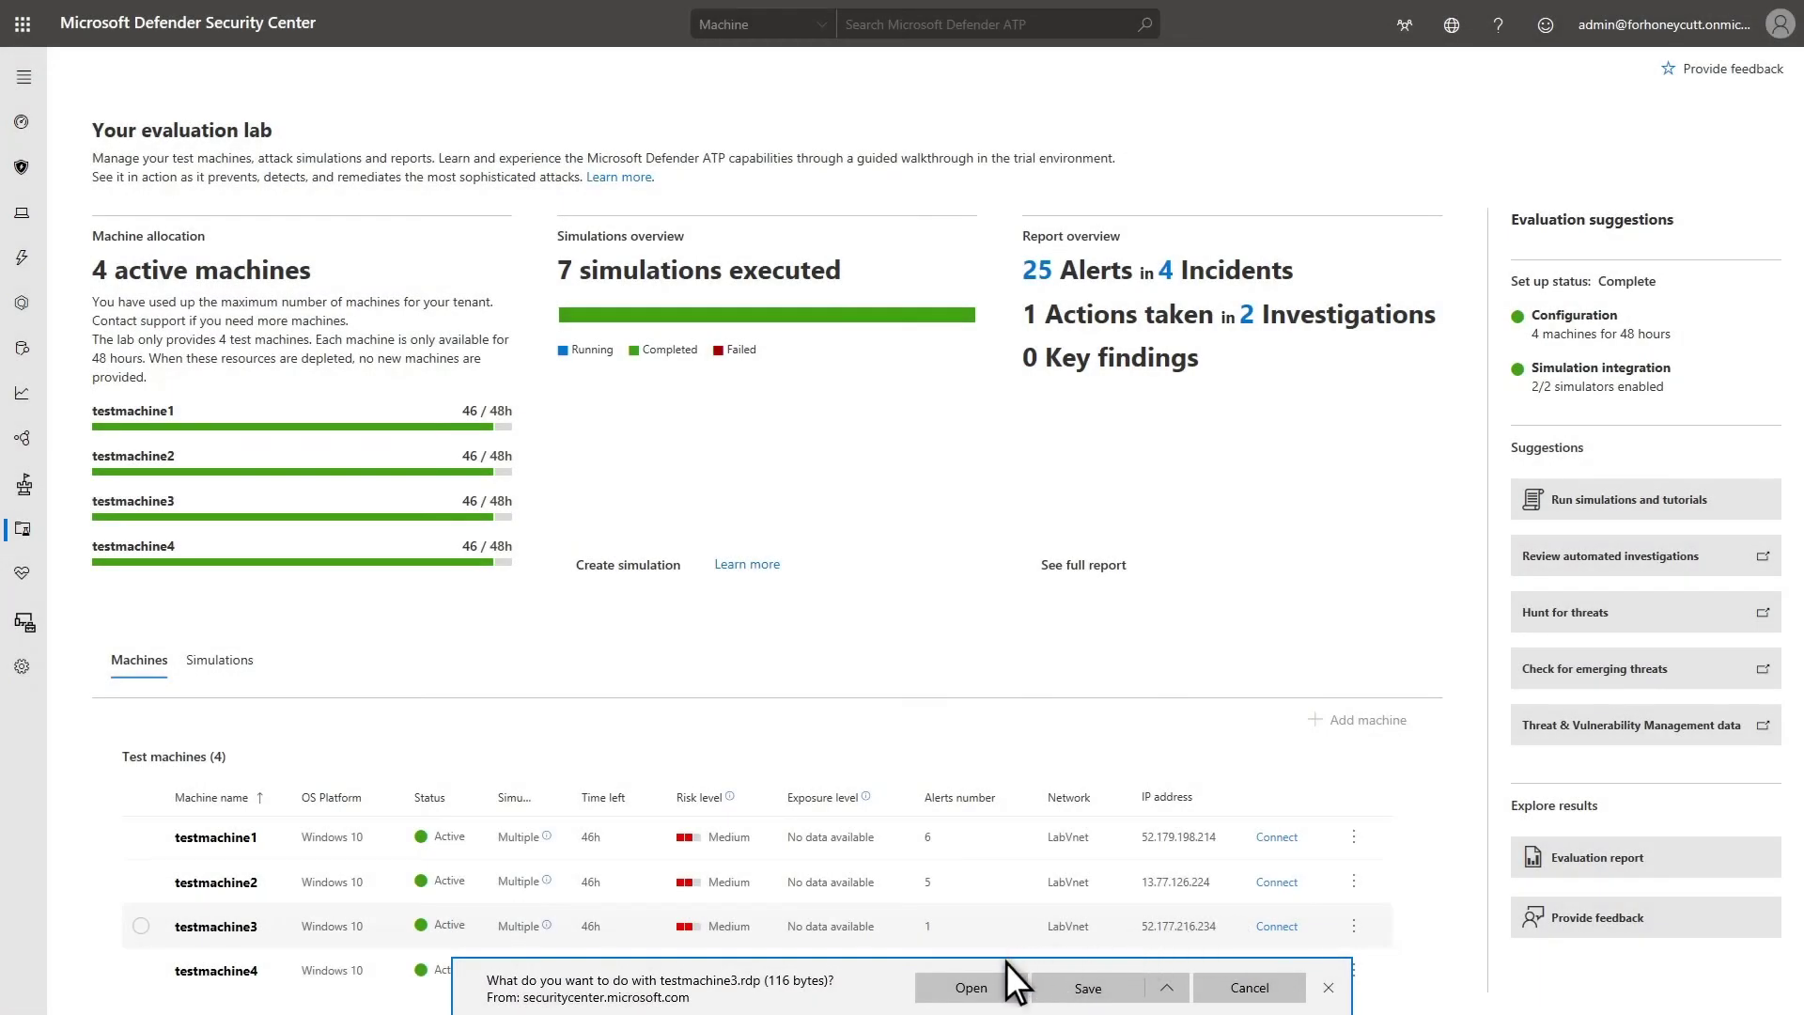
Connect to testmachine3 and launch Windows PowerShell as administrator
left_click(968, 987)
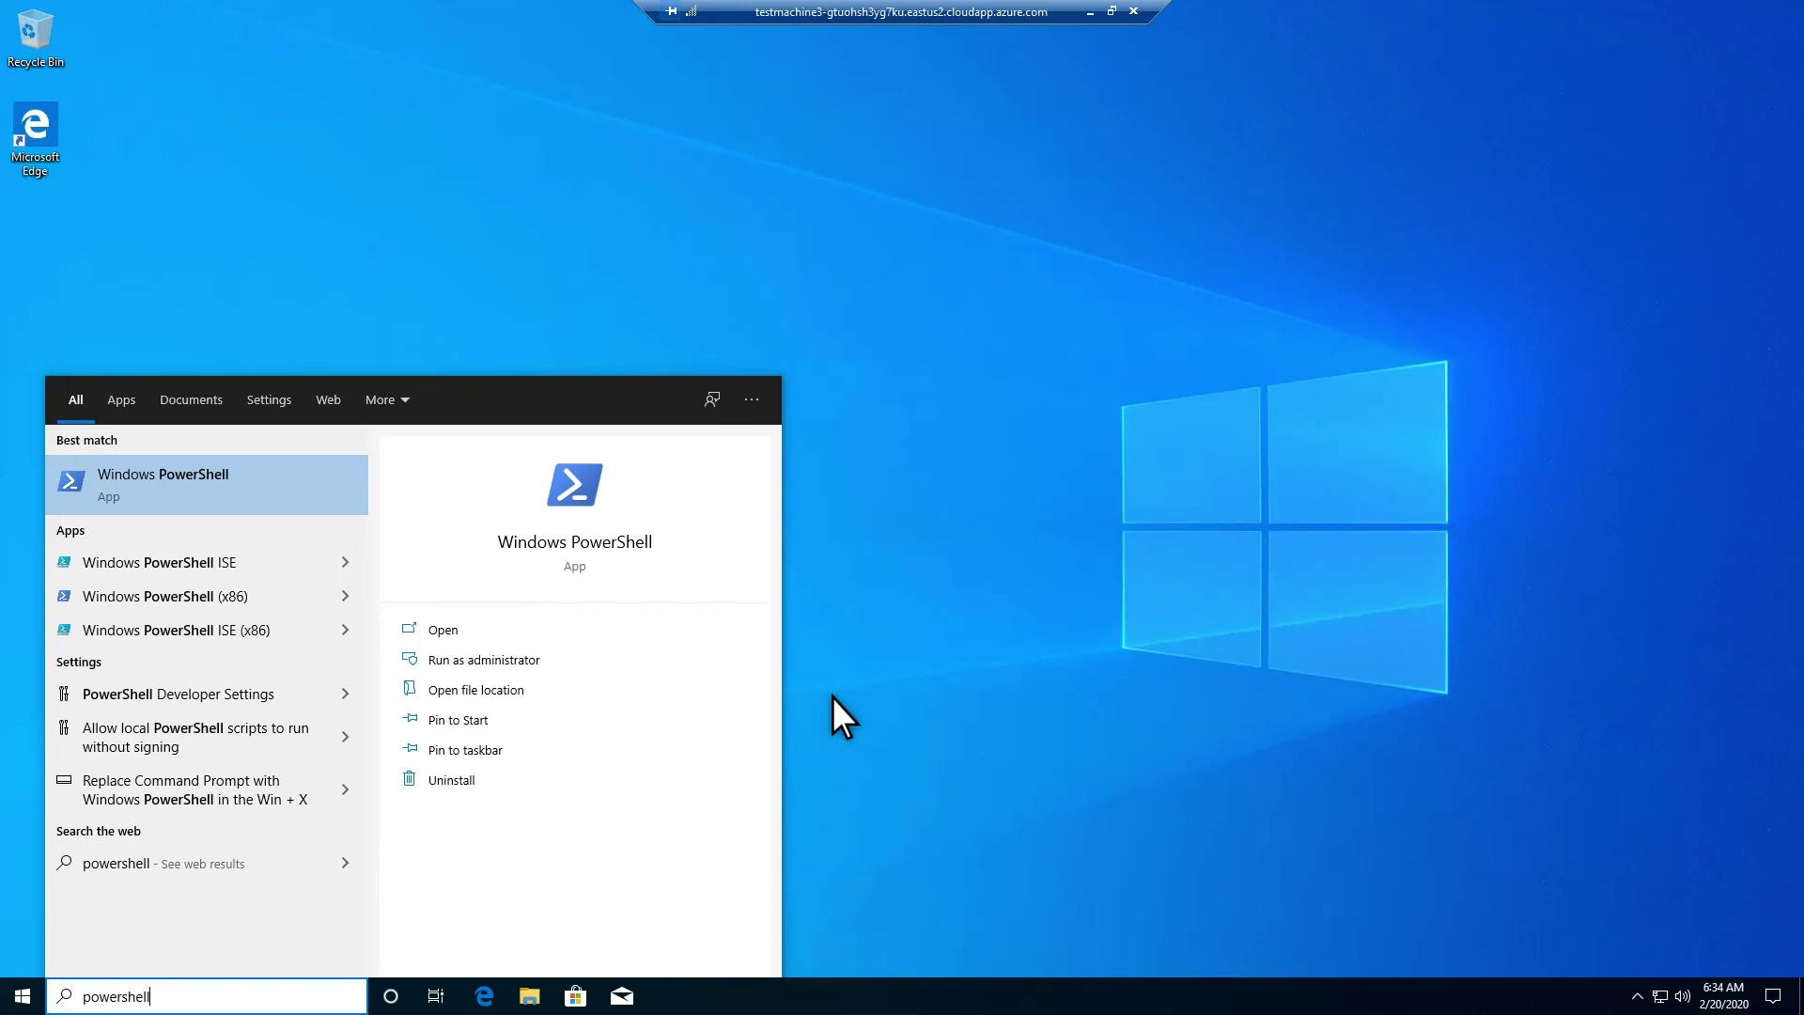
left_click(554, 659)
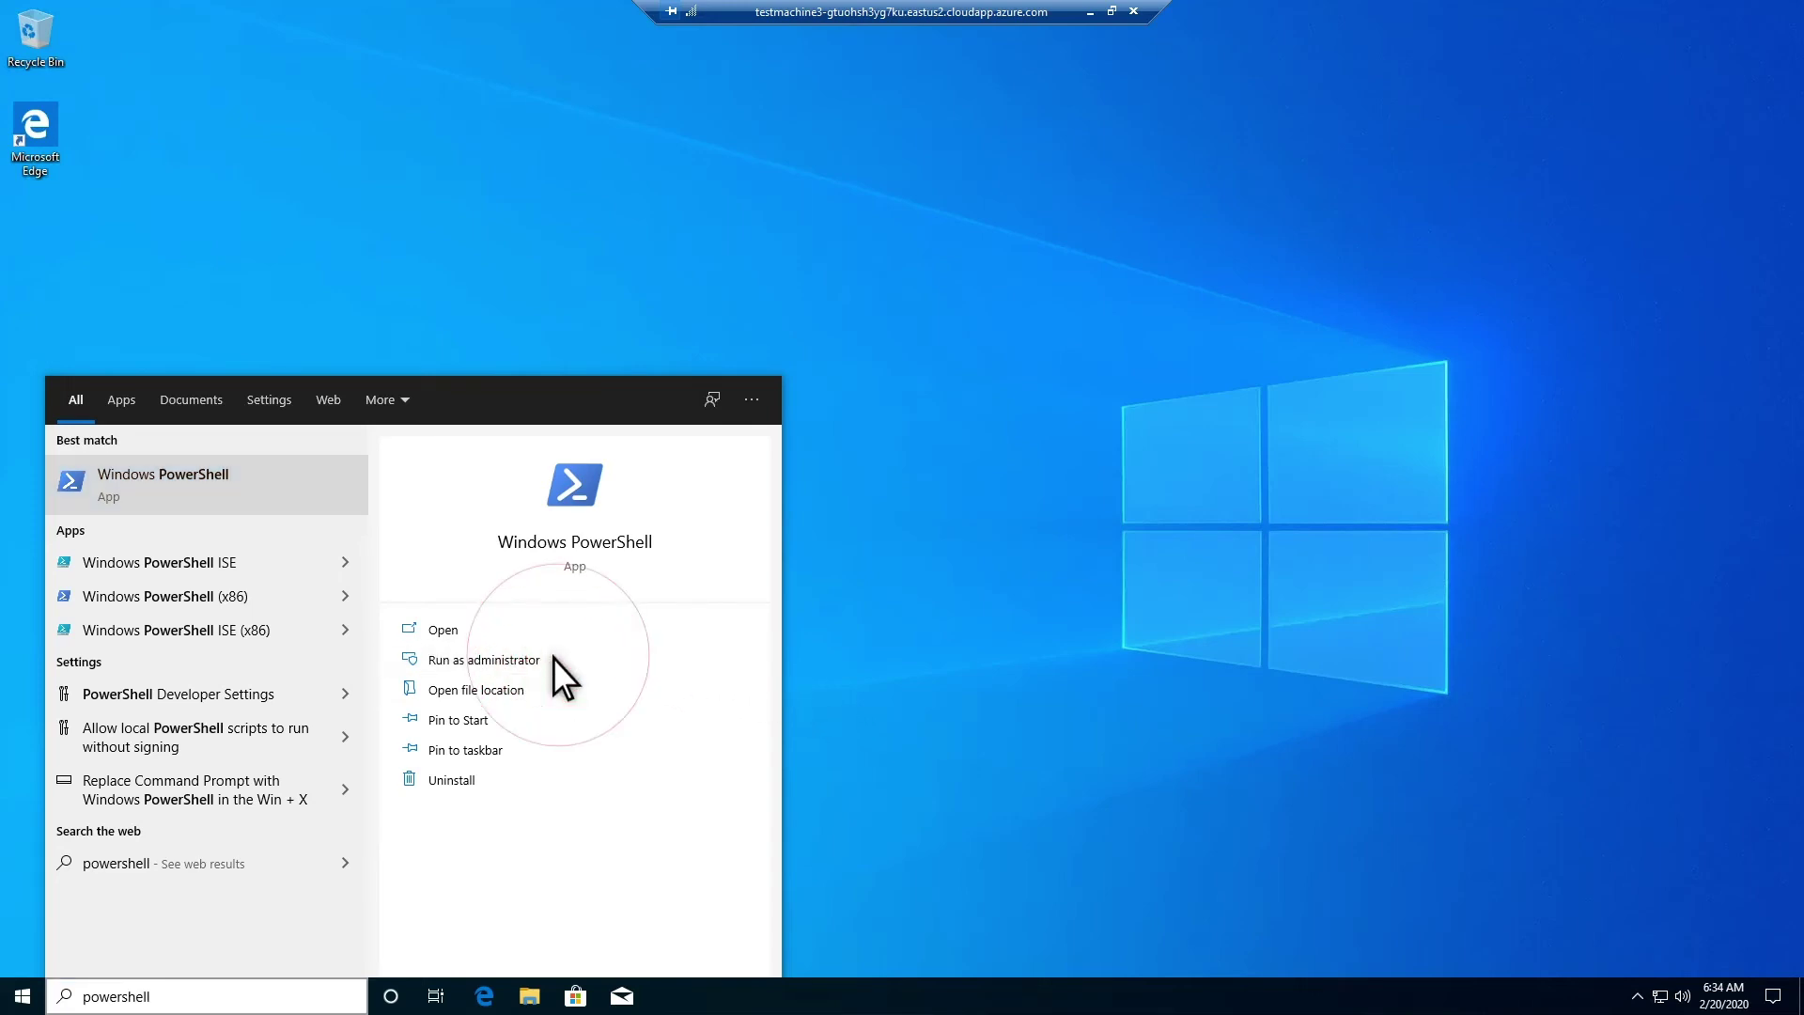
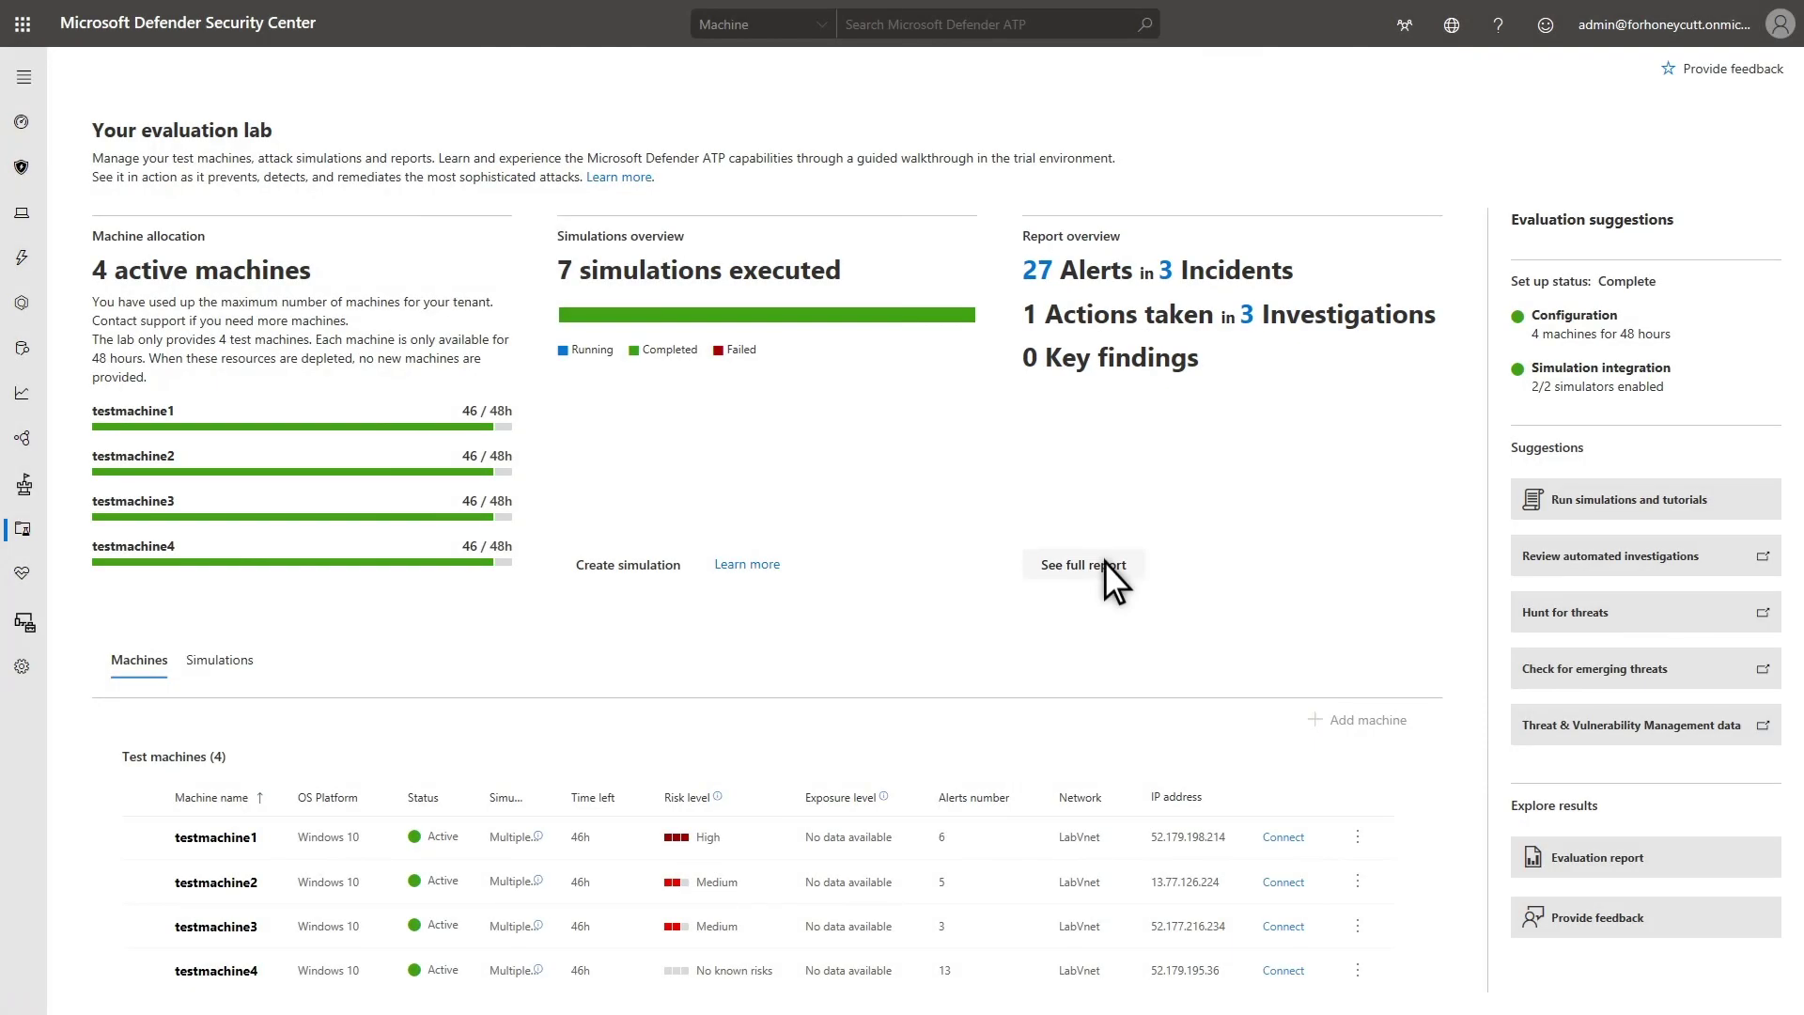
Open the evaluation lab's full report showing 27 active alerts across 3 incidents
left_click(1106, 562)
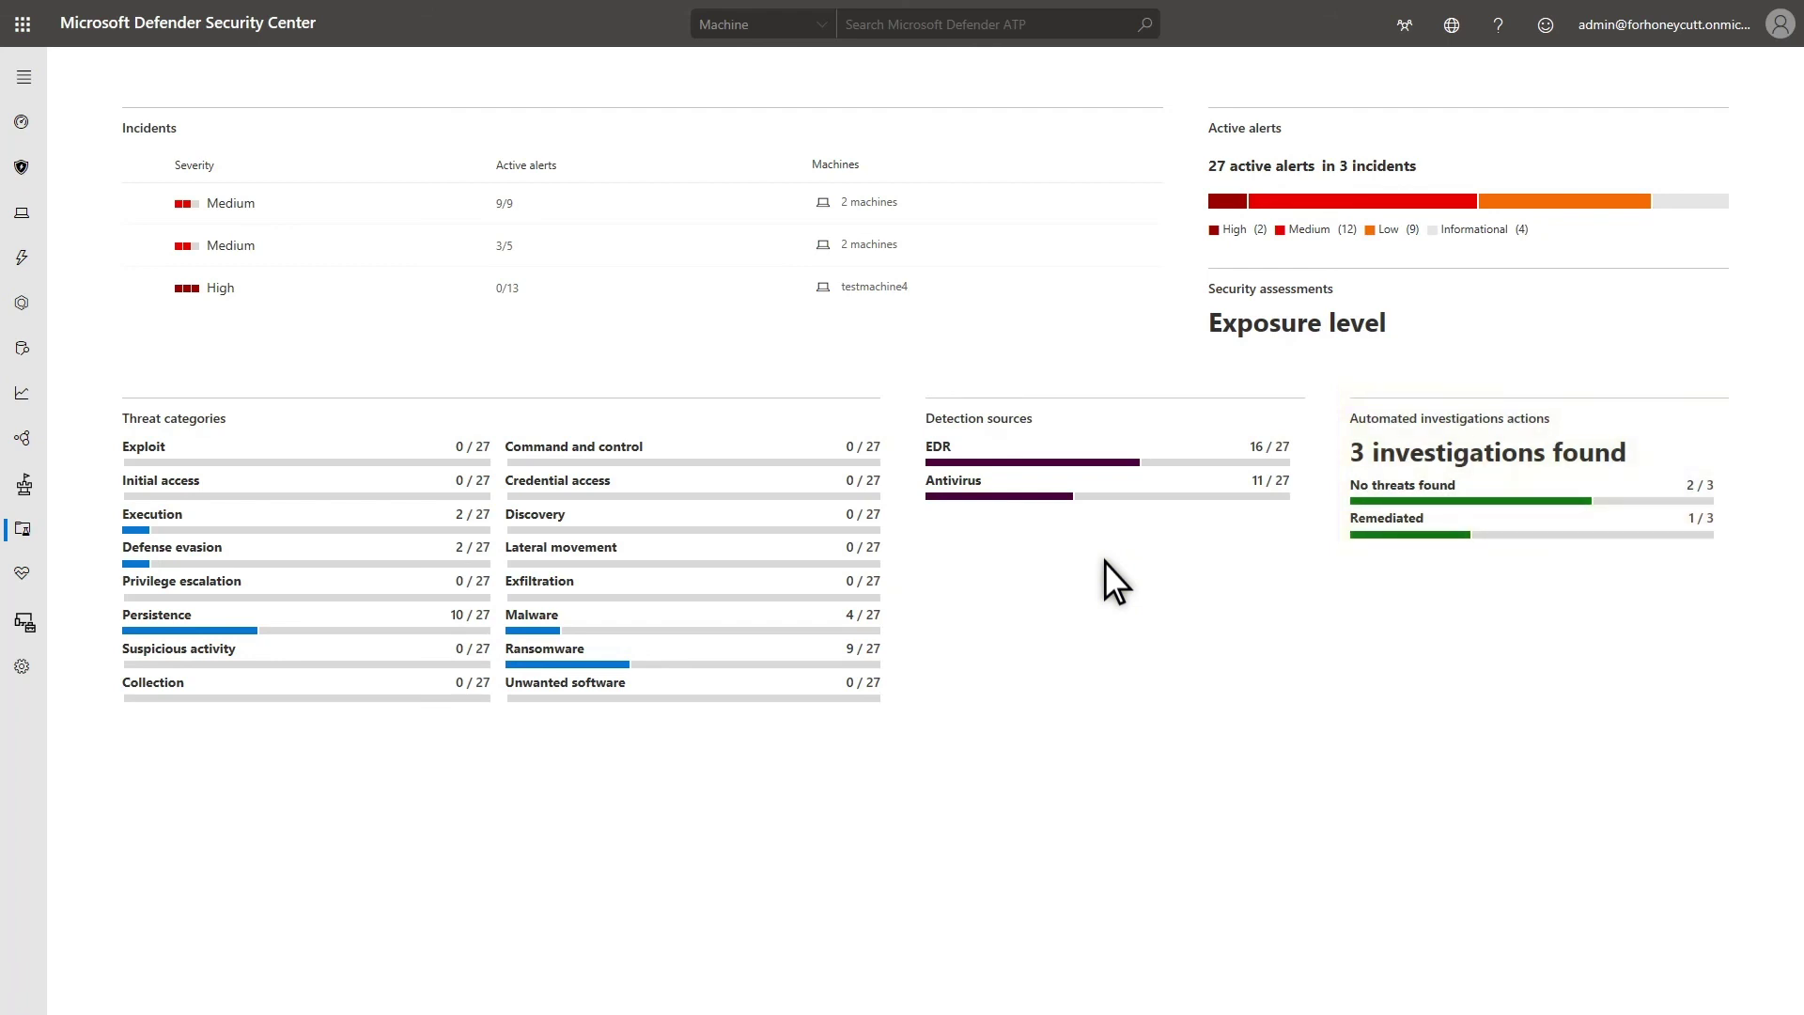
Show the High-severity incident 5 on testmachine4 in the side pane, with its 13 alerts
left_click(323, 286)
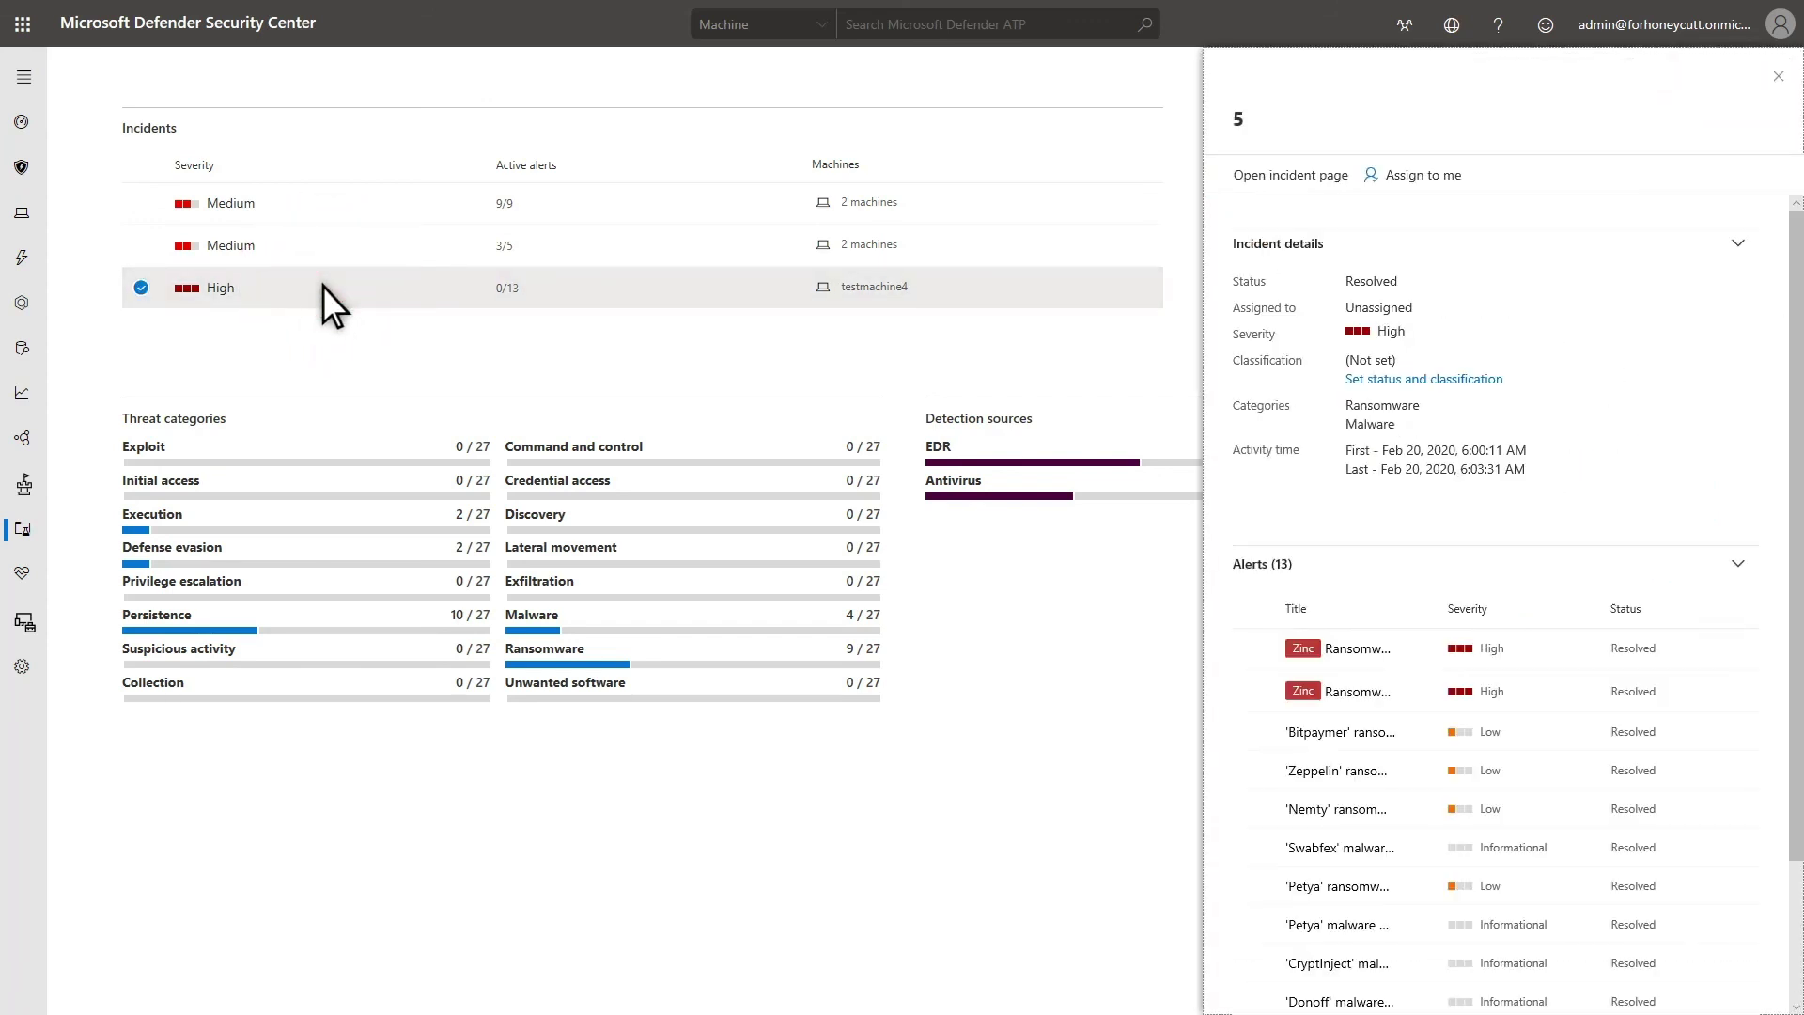